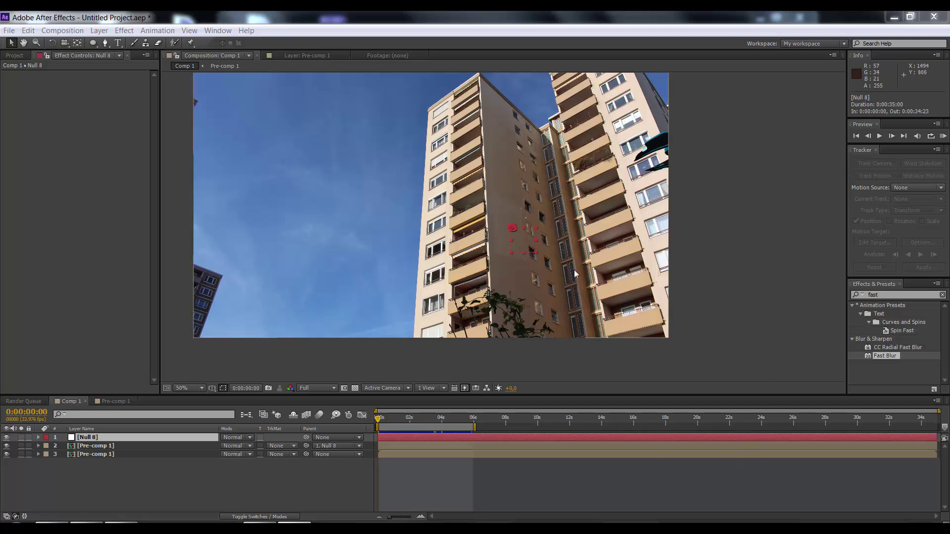
- Turn off layer 2's eye switch to hide the spaceship and reveal the building's tracked points
scroll(681, 272, up, 4)
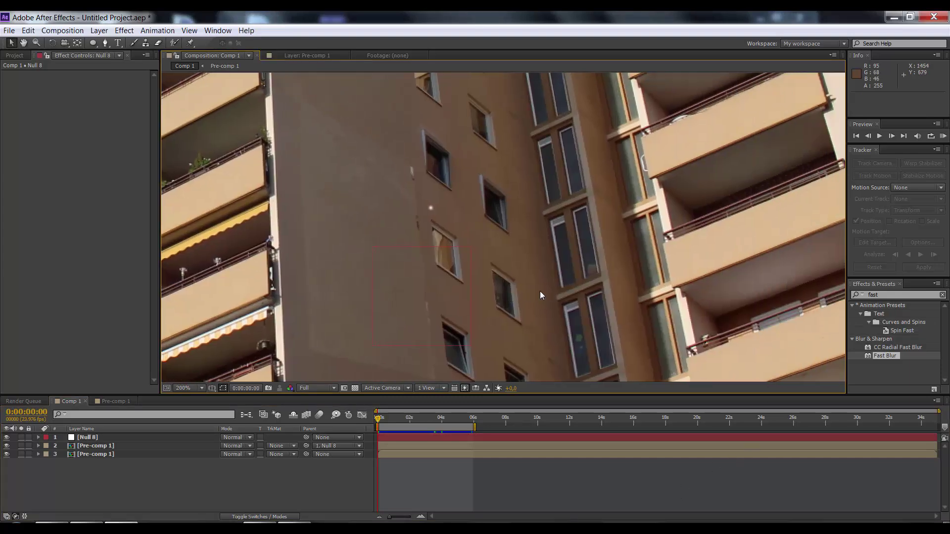
scroll(539, 291, down, 2)
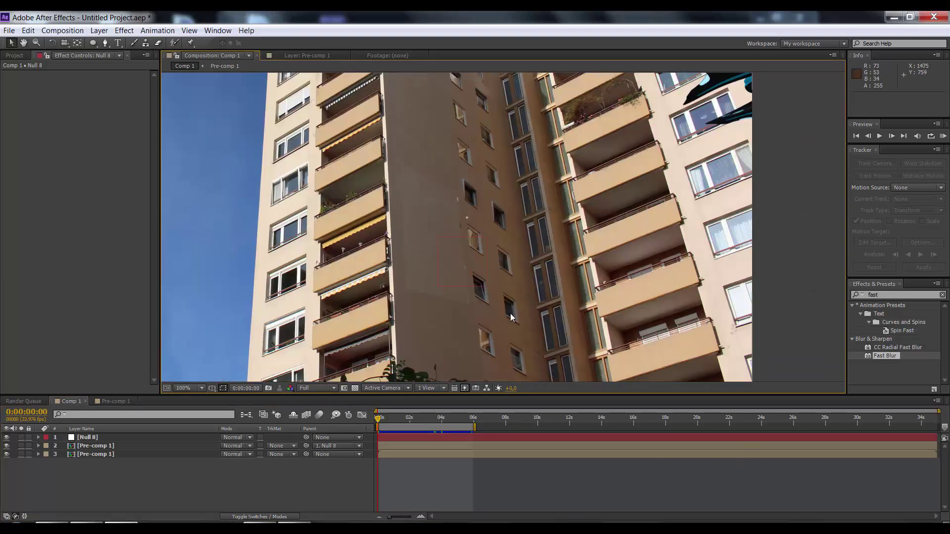
click(6, 446)
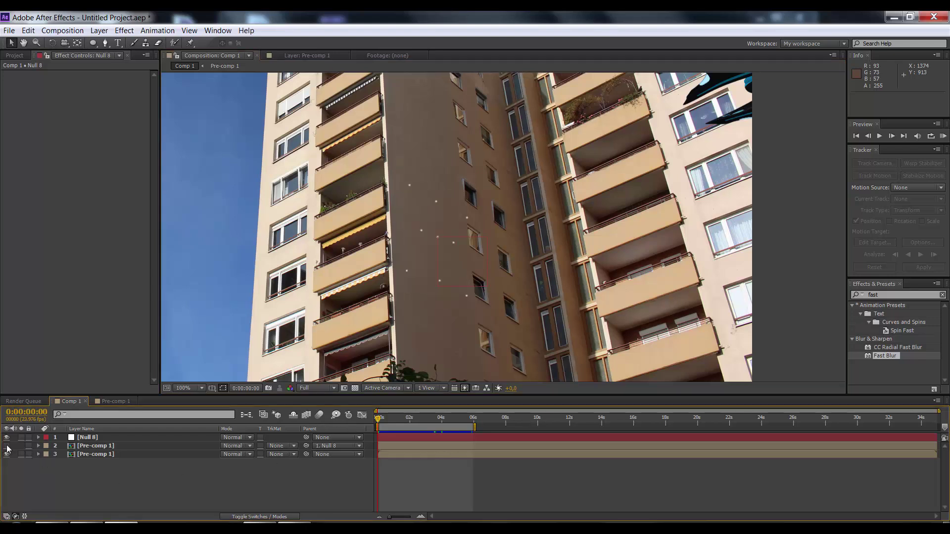
- Show the spaceship layer again and play the preview from frame 0:00:01:12
key(space)
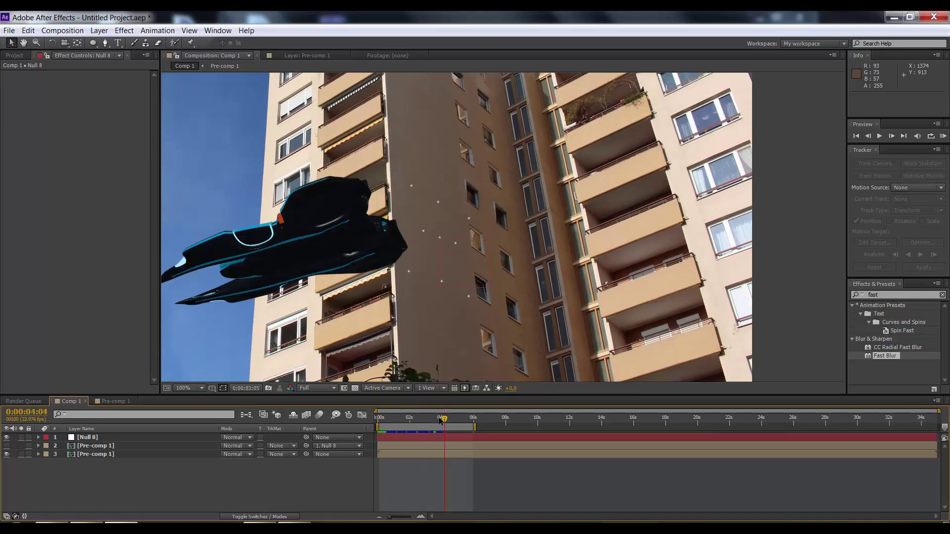
click(401, 418)
click(6, 446)
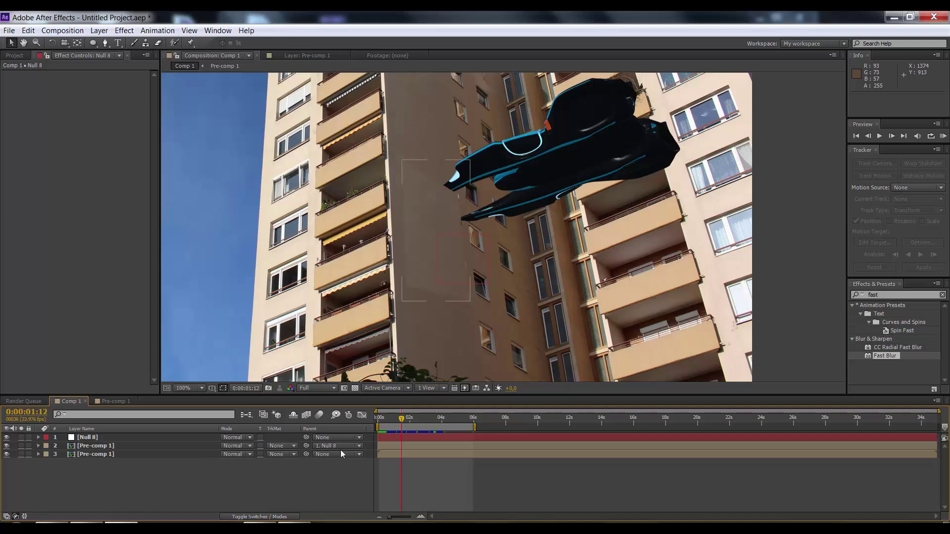
key(space)
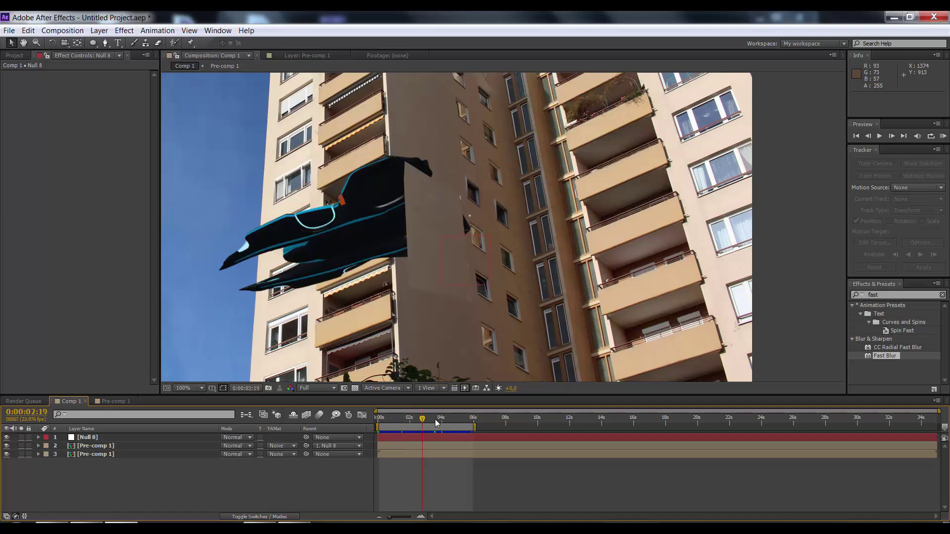
click(401, 420)
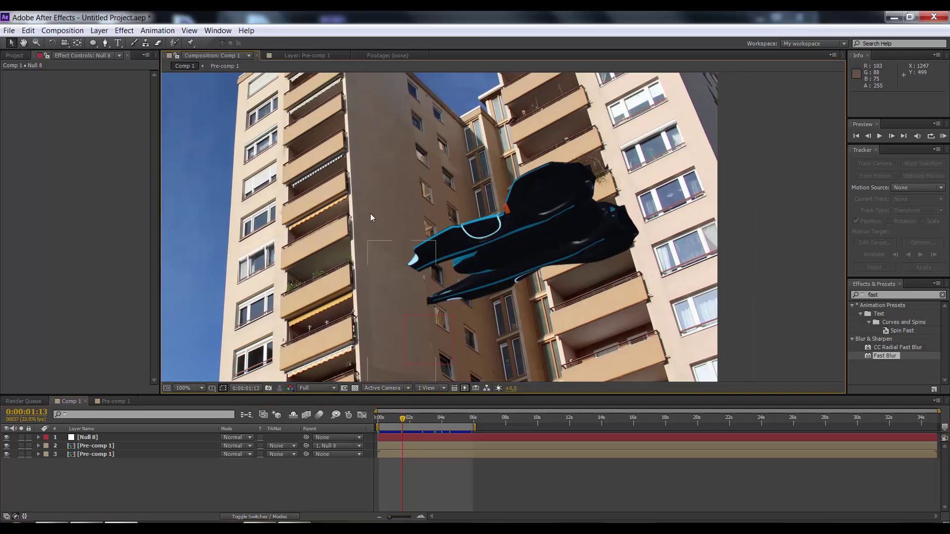
- Pan the view and scrub frames 0:00:02:03 through 0:00:03:03 to check the building corner
key(h)
drag(407, 338, 398, 269)
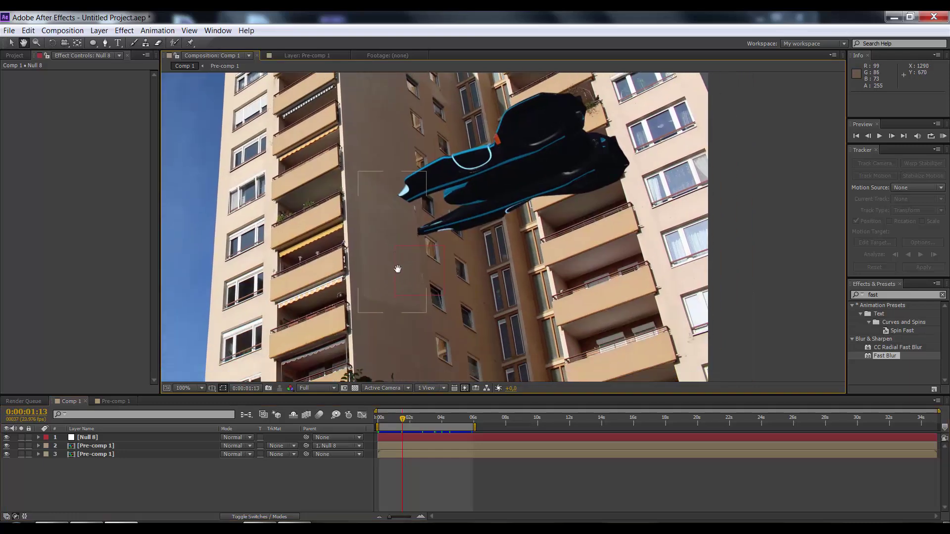
click(411, 418)
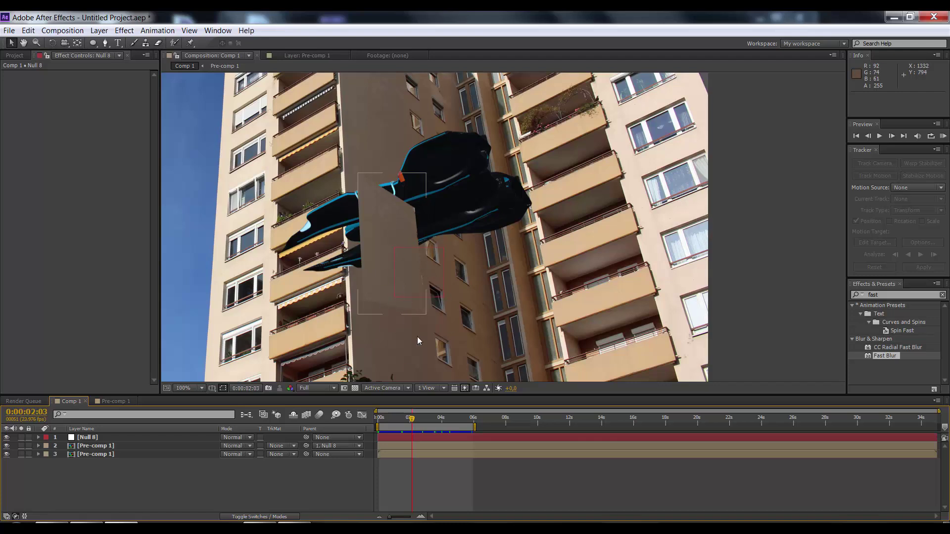
click(420, 419)
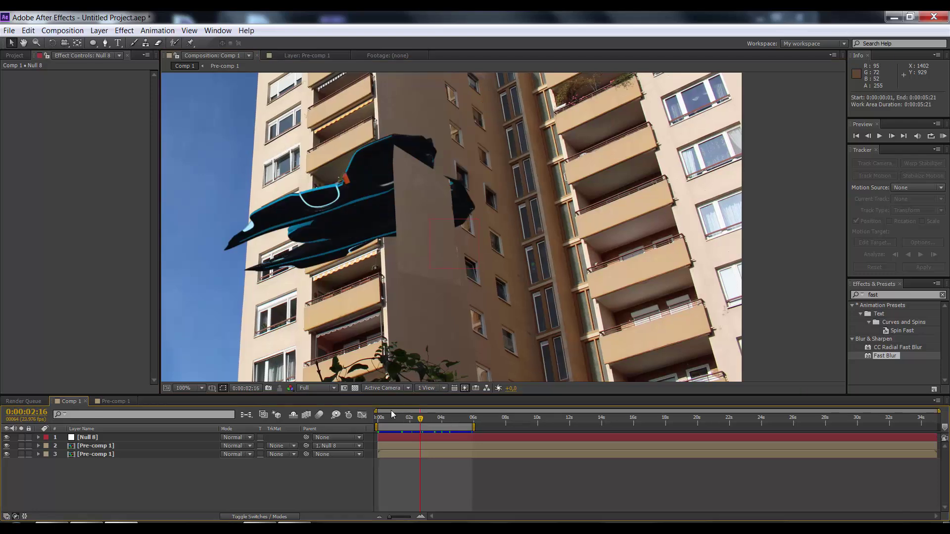
click(379, 418)
drag(379, 418, 428, 419)
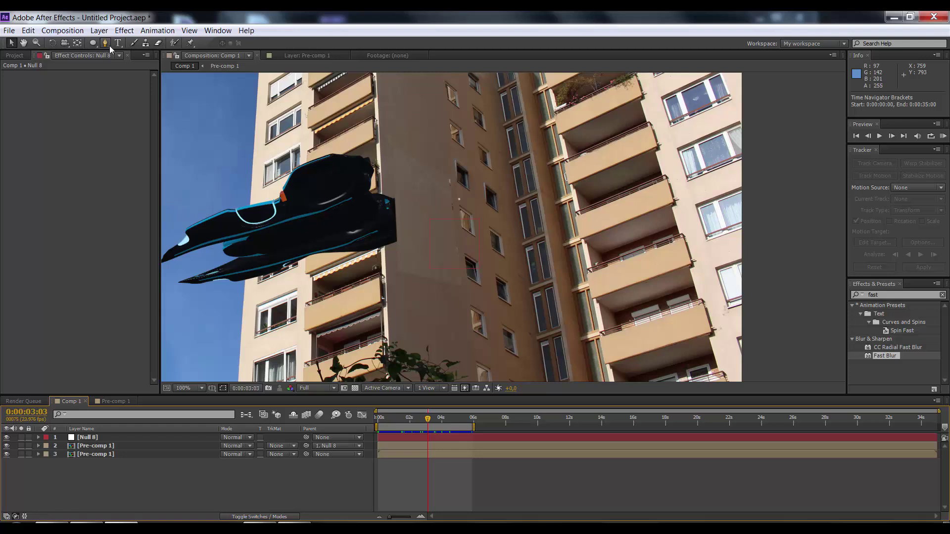
click(414, 420)
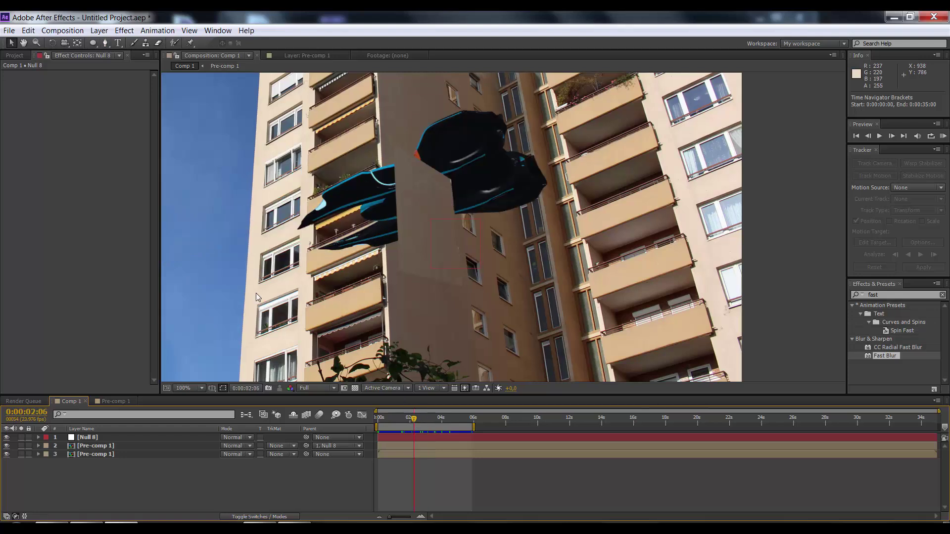
click(146, 455)
key(ctrl+d)
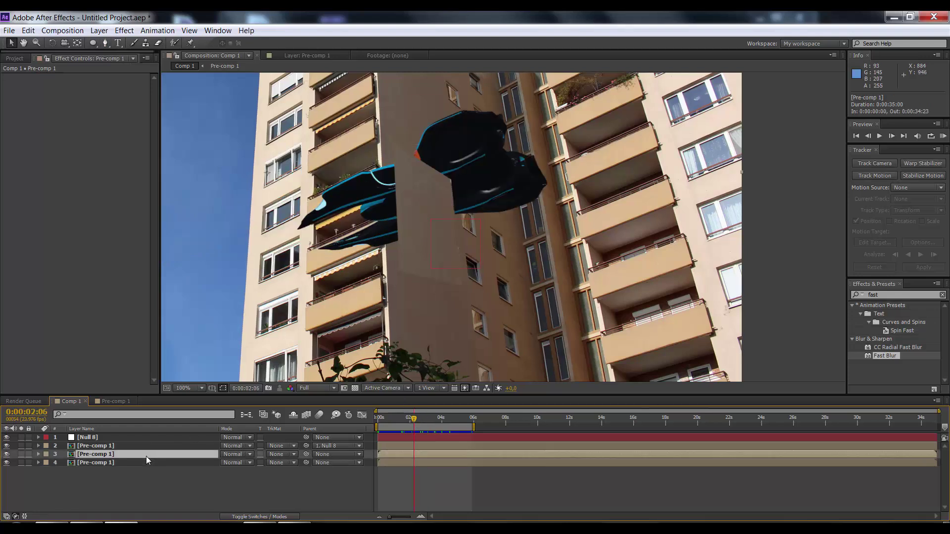
key(ctrl+])
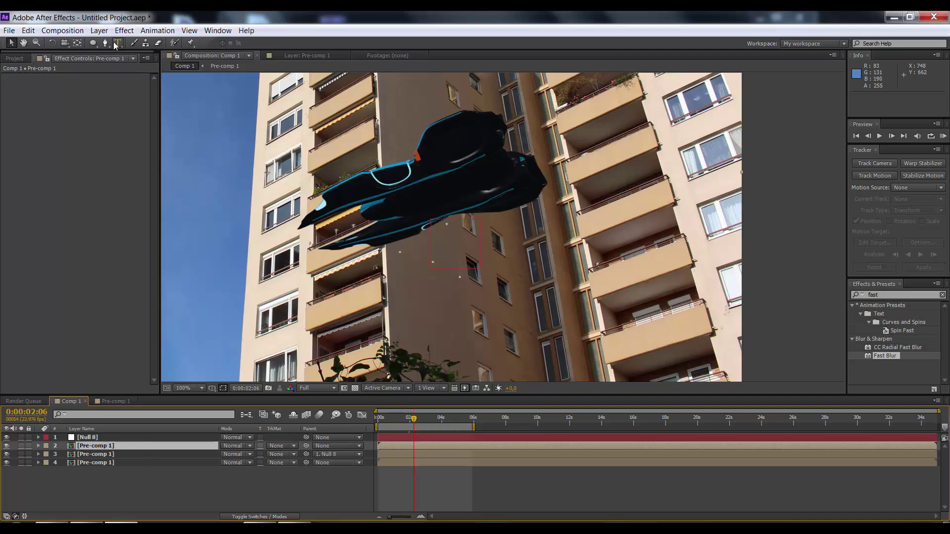
key(g)
click(401, 159)
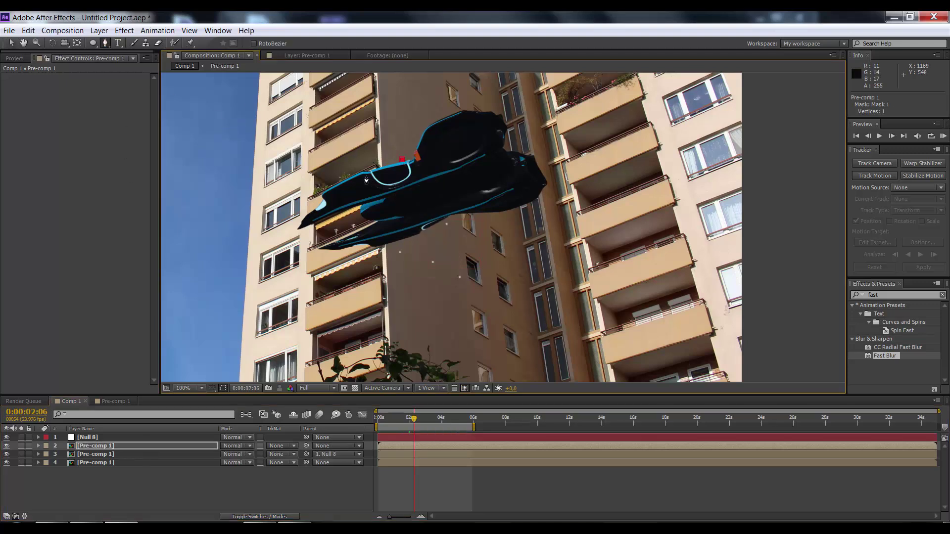
click(366, 175)
click(340, 184)
click(315, 229)
drag(368, 242, 383, 242)
click(458, 215)
click(434, 172)
click(402, 159)
click(435, 237)
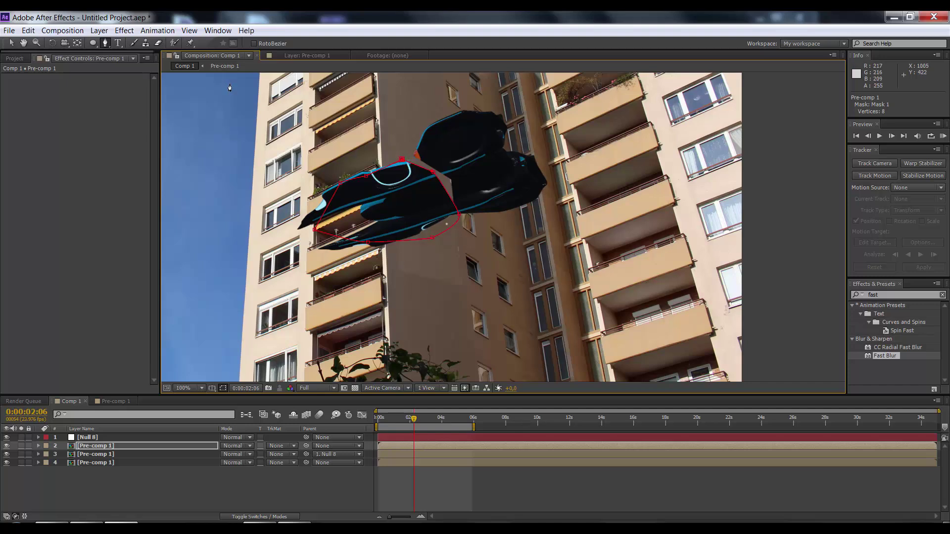
key(v)
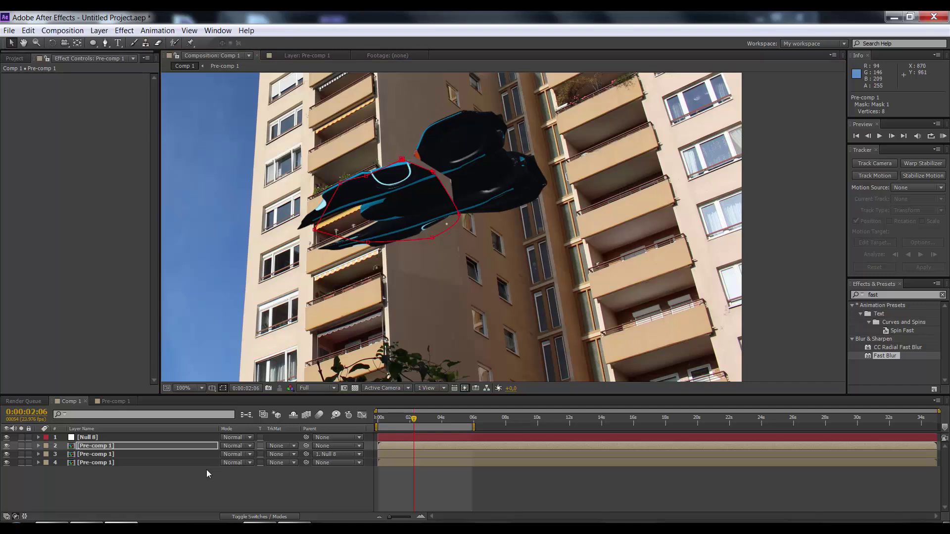
key(Delete)
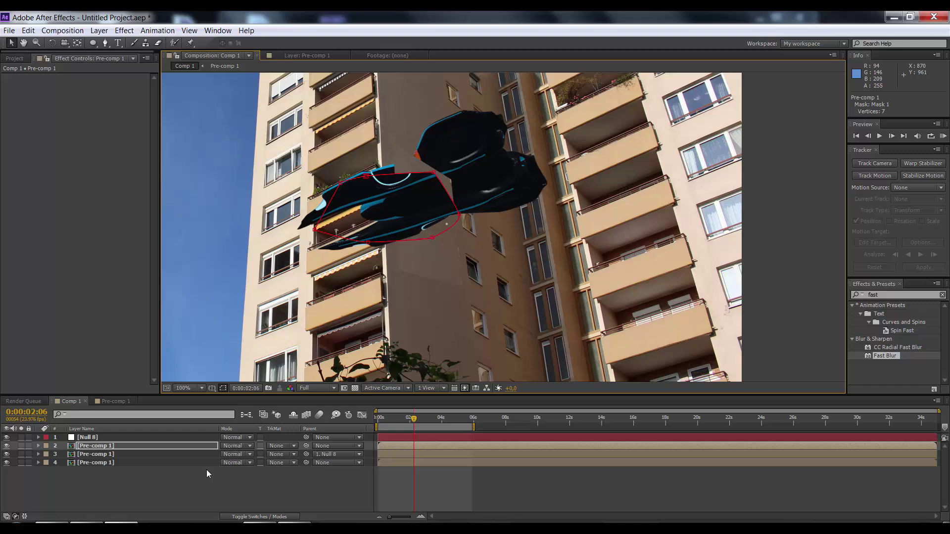
click(129, 447)
key(Delete)
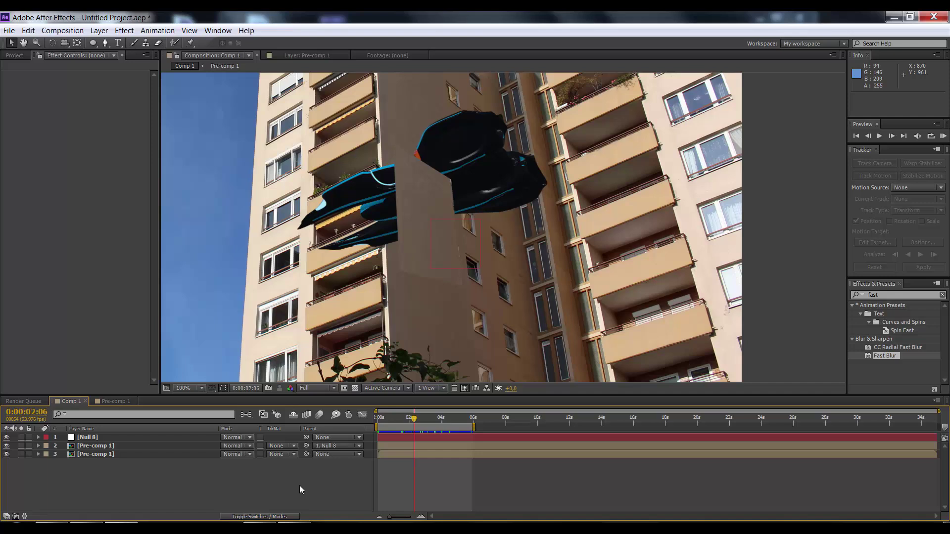
drag(408, 420, 404, 420)
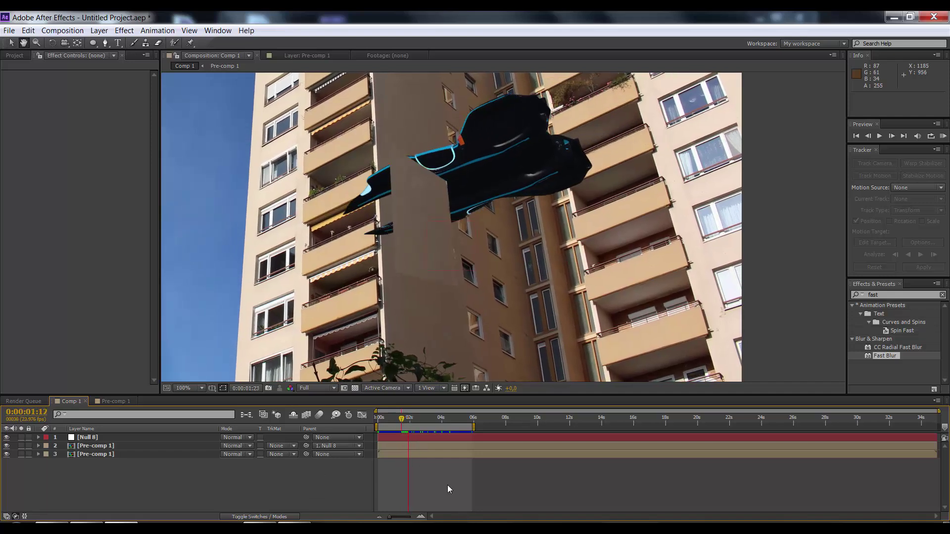
key(space)
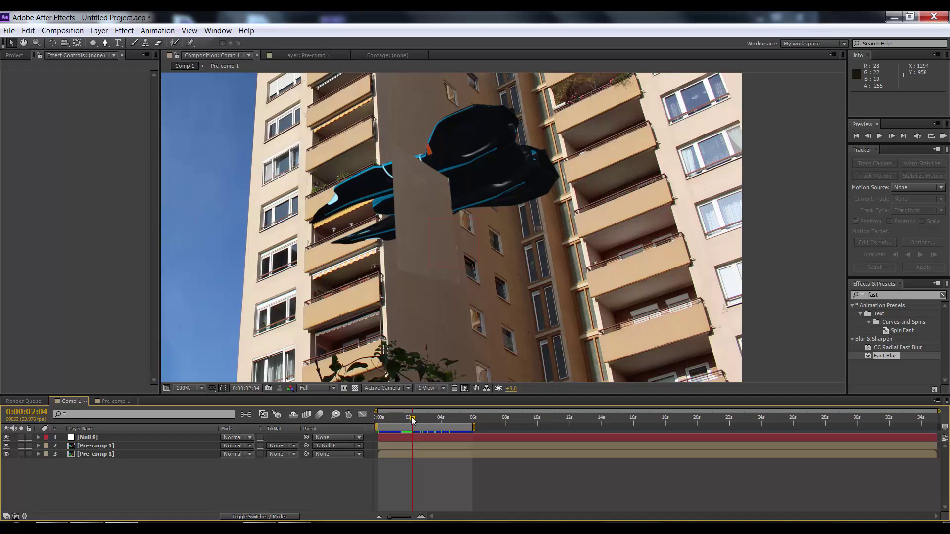
mouse_move(412, 419)
mouse_down()
mouse_move(388, 422)
mouse_move(415, 425)
mouse_up()
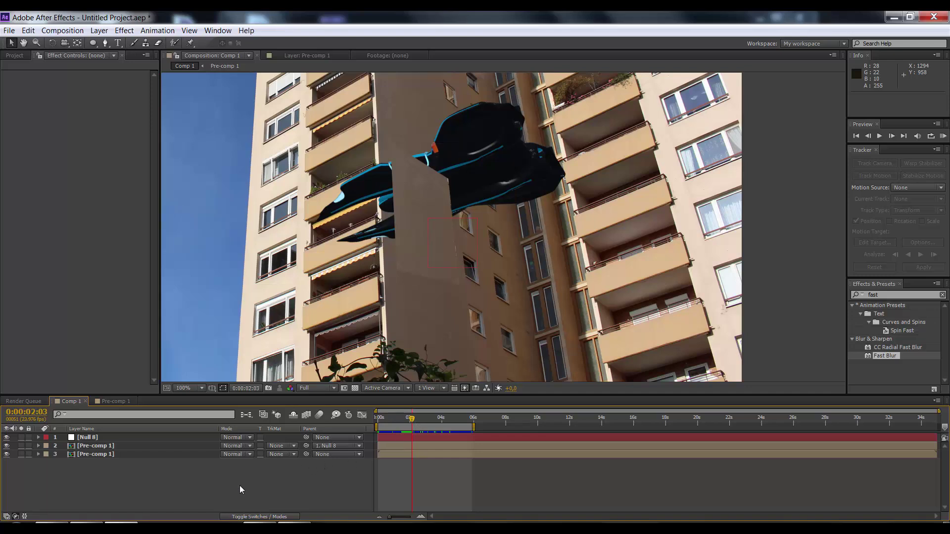
click(91, 454)
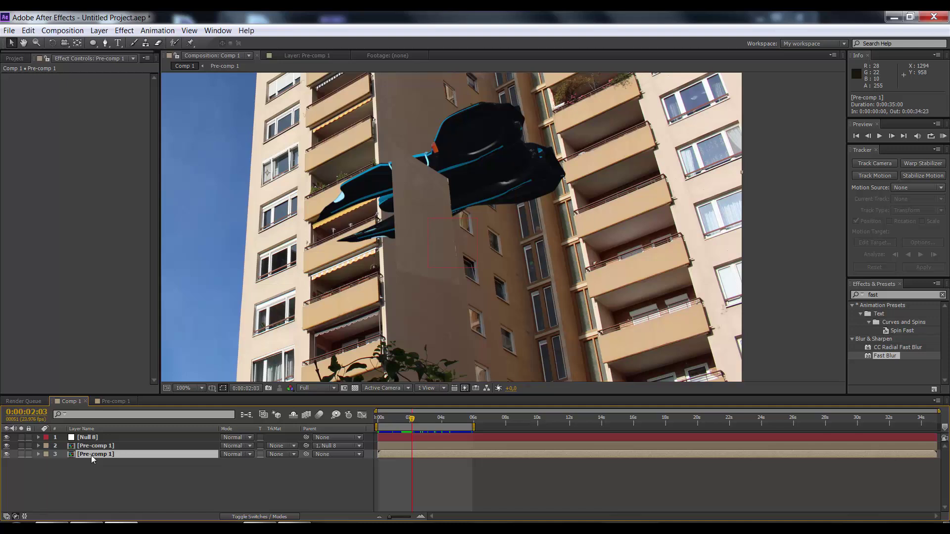
- Duplicate the building footage, move the copy above the spaceship layer and label it red
key(ctrl+d)
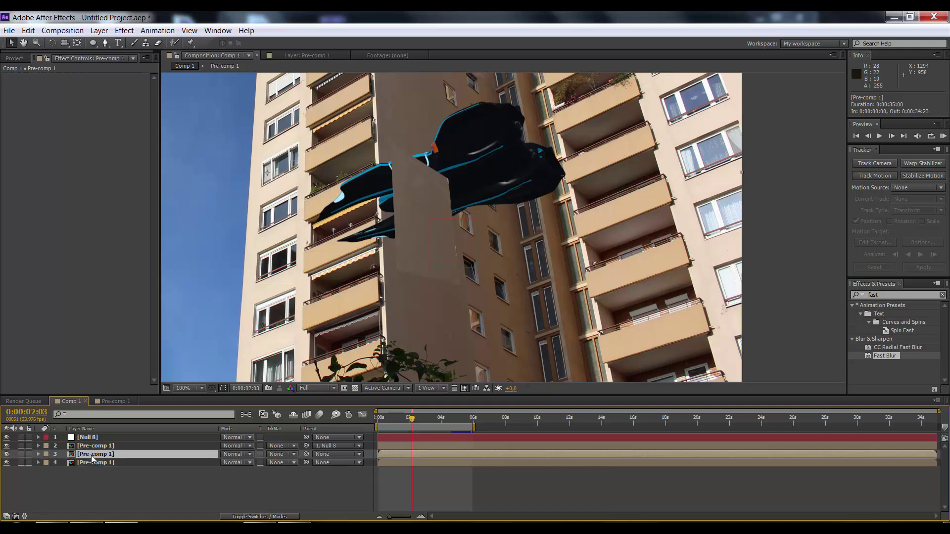
drag(92, 456, 99, 442)
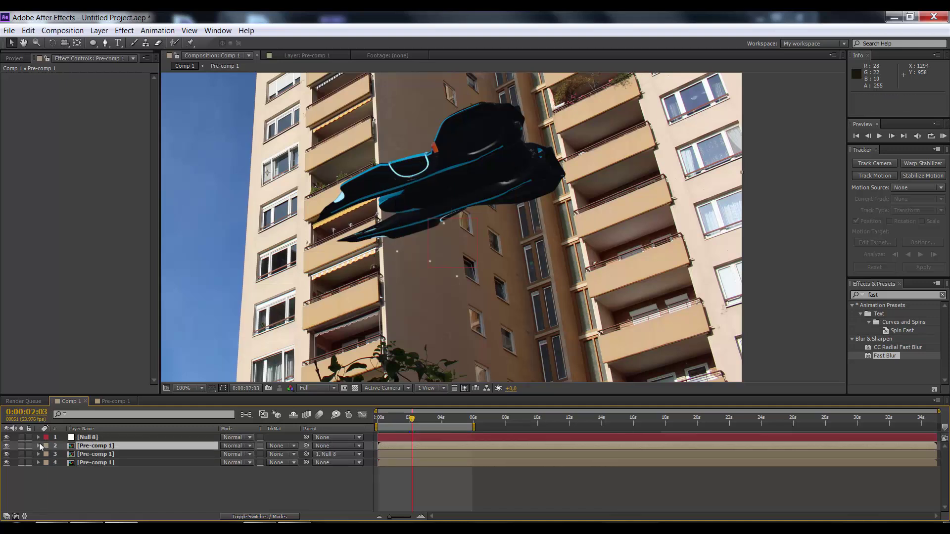
click(47, 446)
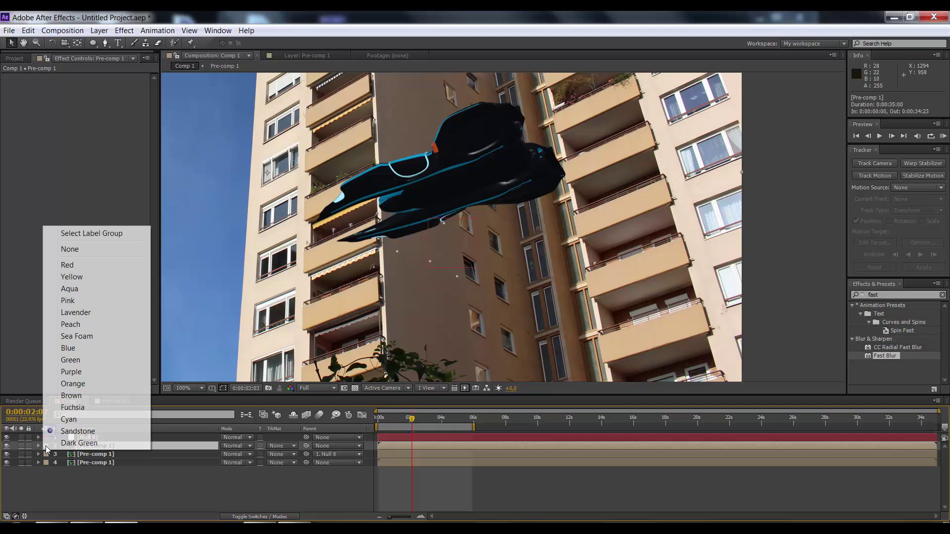
click(69, 264)
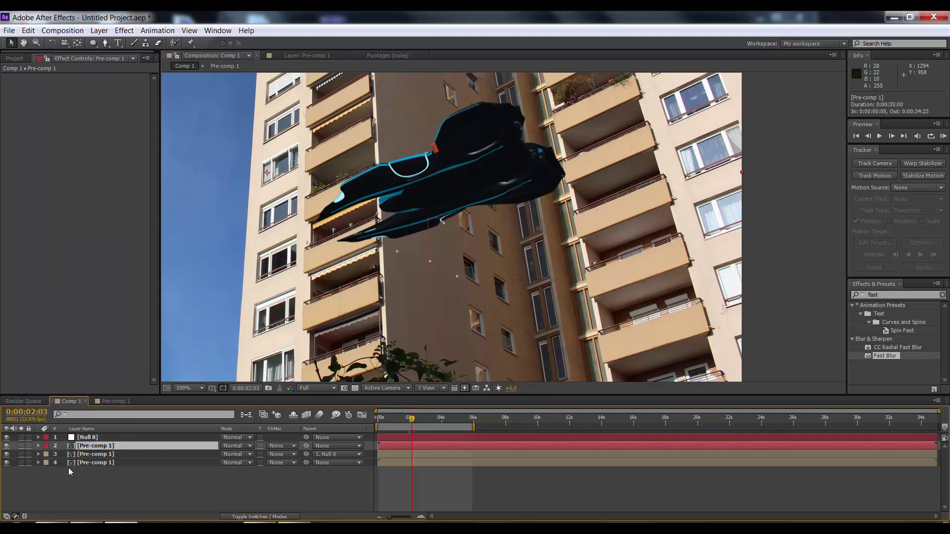
- Label layer 3 blue and layer 4 brown
click(45, 454)
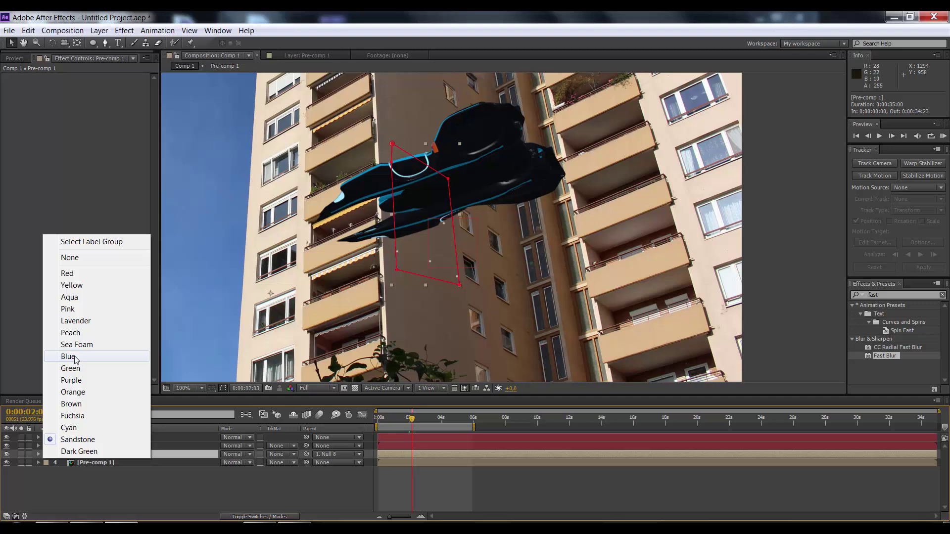
click(74, 357)
click(46, 462)
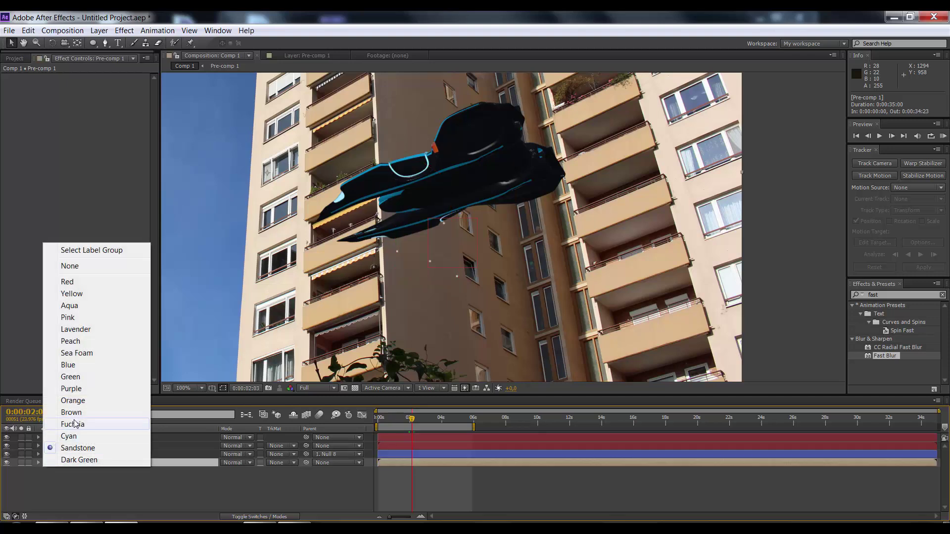
click(73, 412)
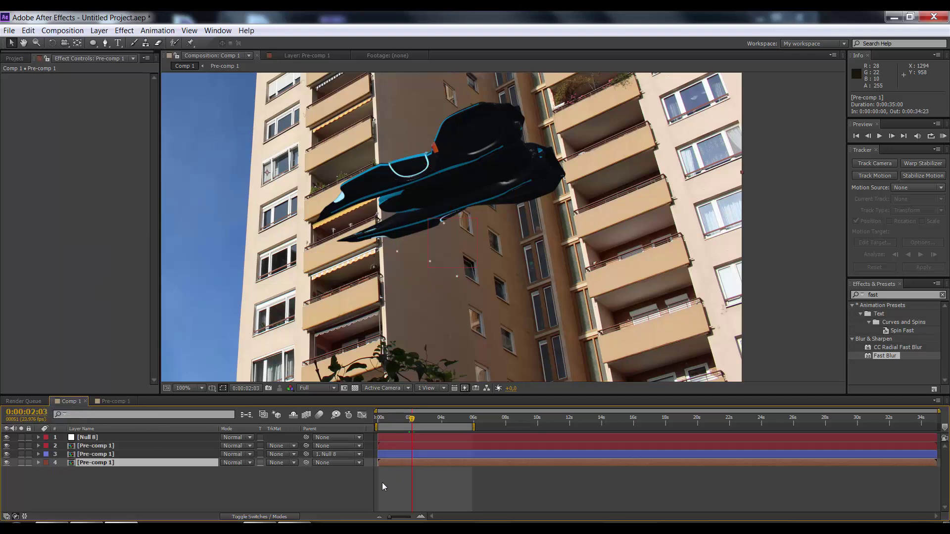
- Change layer 2's label colour from red to peach
click(401, 454)
click(408, 439)
click(399, 447)
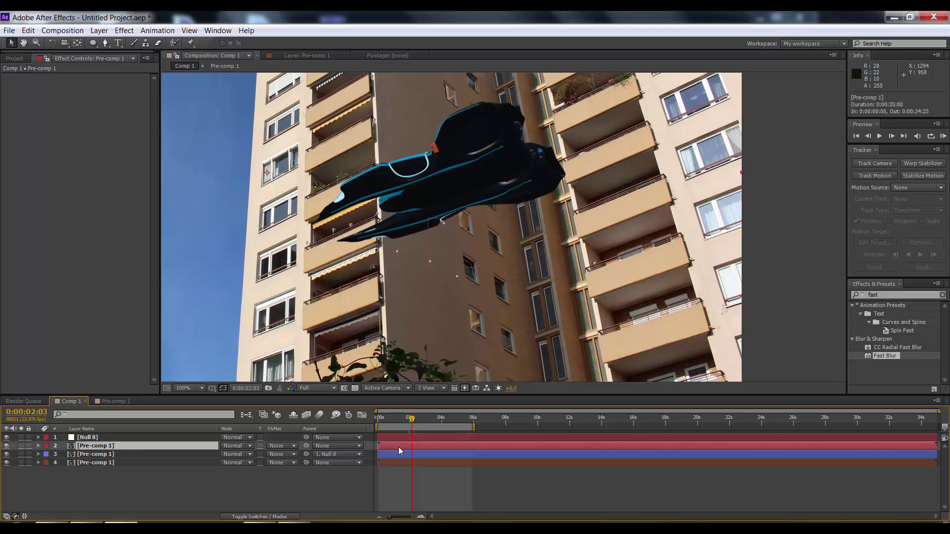
click(46, 445)
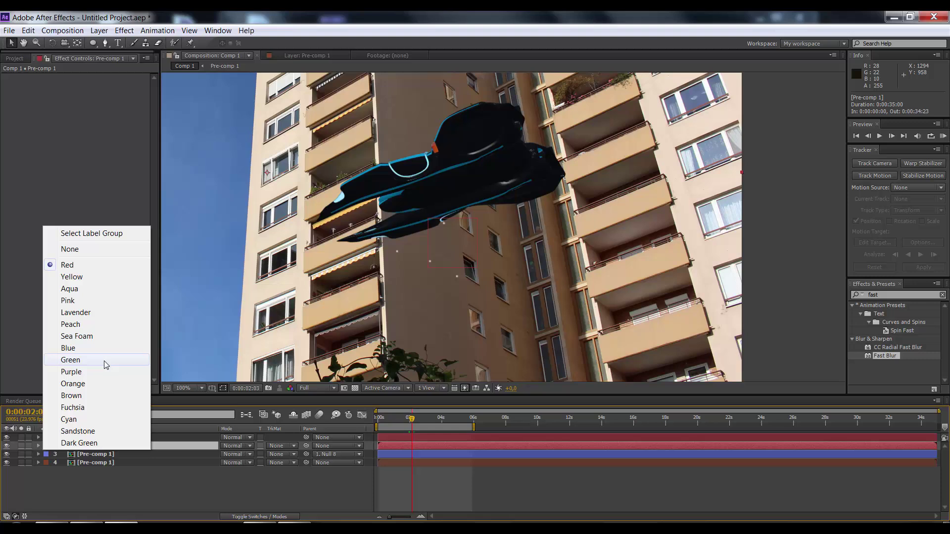
click(91, 324)
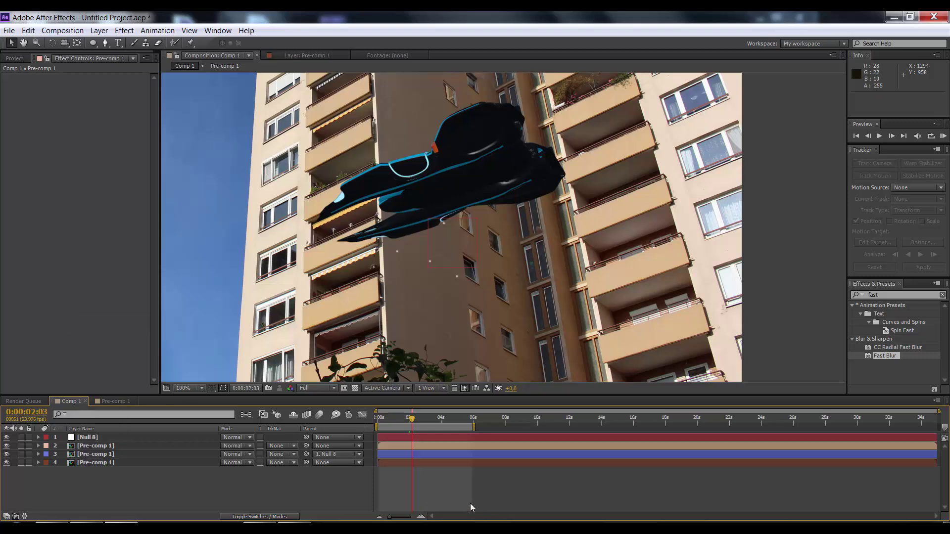
click(112, 446)
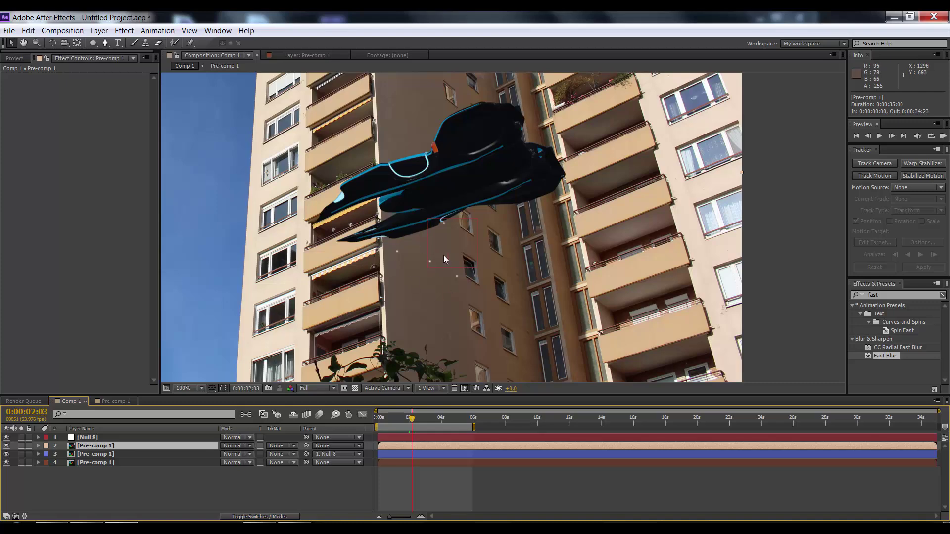
scroll(443, 255, up, 4)
scroll(429, 278, down, 6)
scroll(414, 283, up, 4)
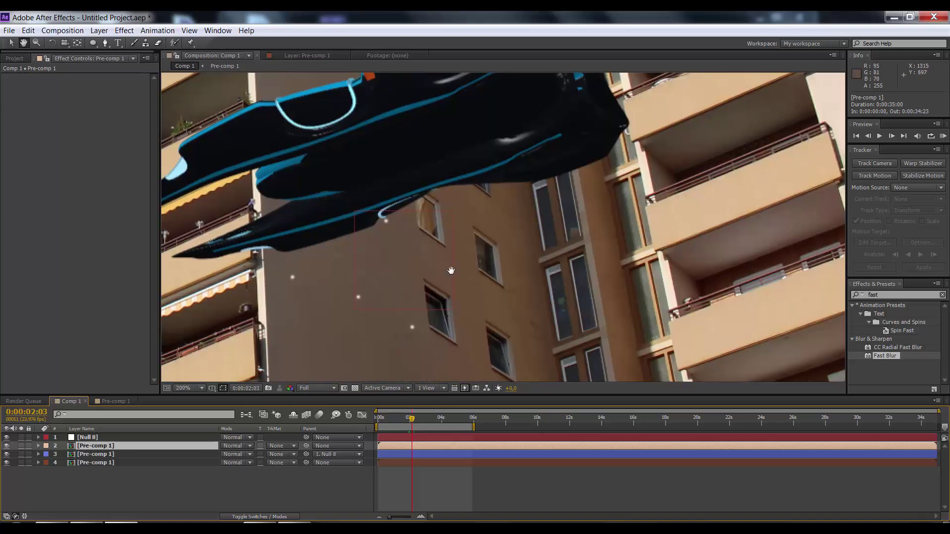
scroll(451, 270, left, 3)
- Check the shot around 0:00:02:10, then duplicate layer 2 [Pre-comp 1] with Ctrl+D
drag(413, 419, 426, 415)
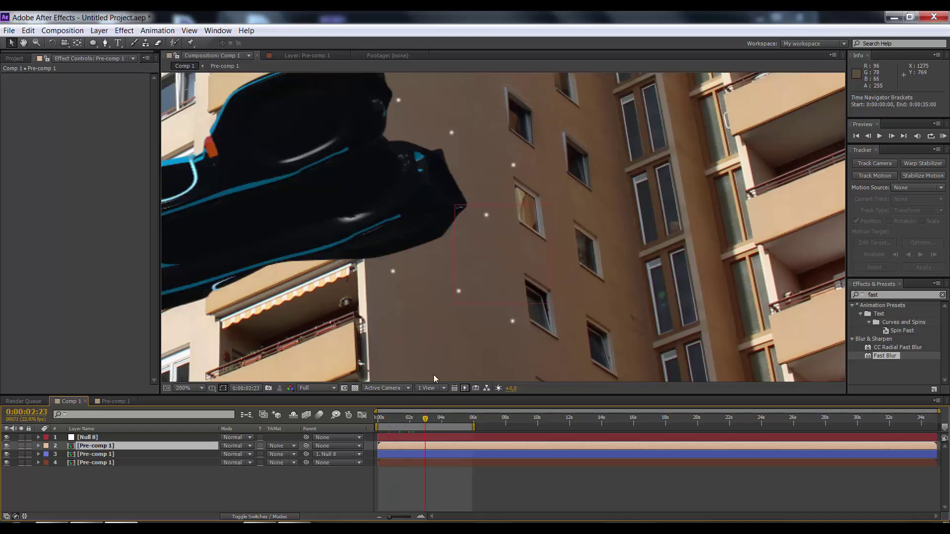
click(416, 419)
scroll(422, 363, down, 3)
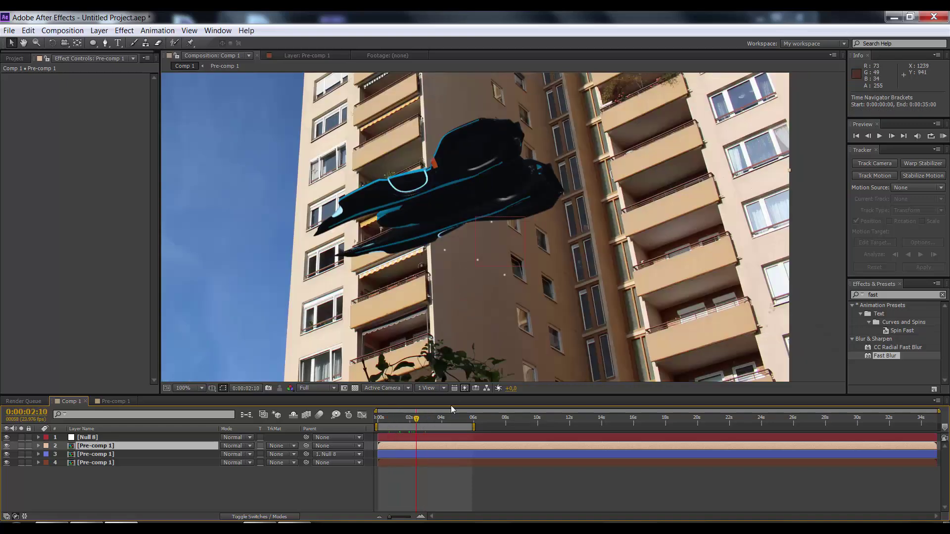
click(450, 445)
key(ctrl+d)
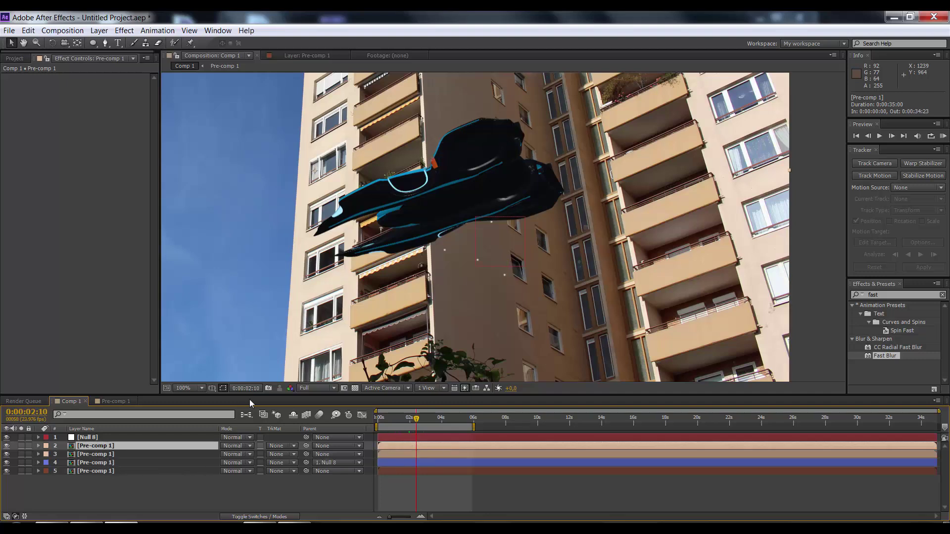
drag(570, 273, 537, 310)
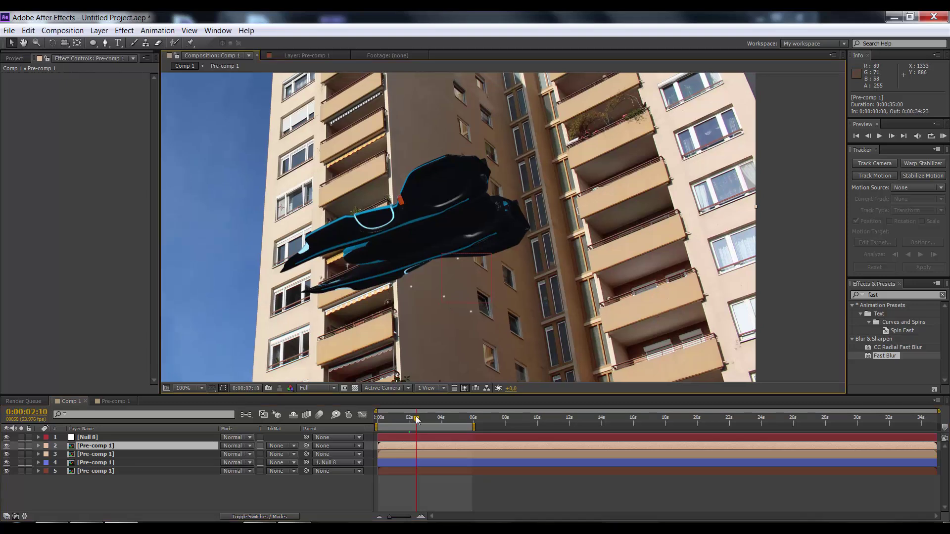
drag(416, 421, 414, 420)
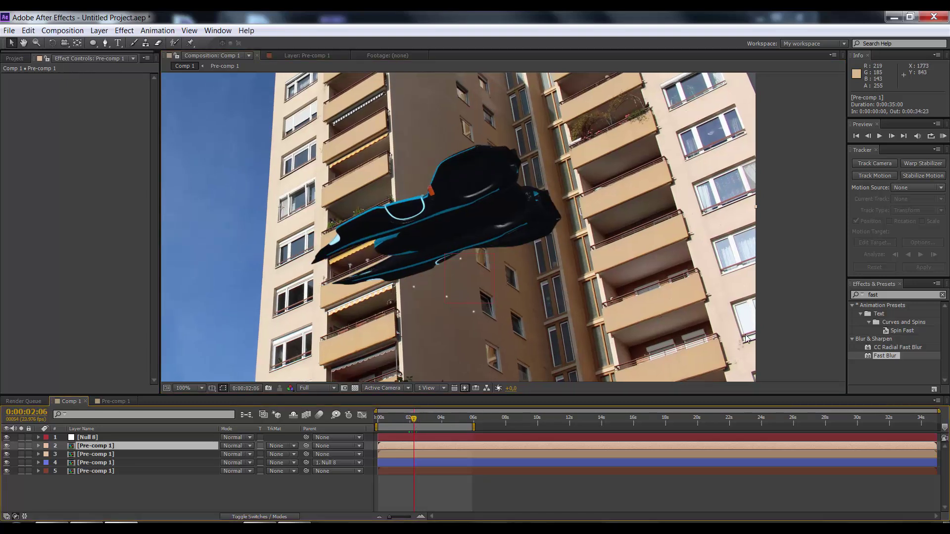
- Search 'channel mixer', drop Channel Mixer on layer 2 and tick Monochrome
click(942, 295)
click(860, 295)
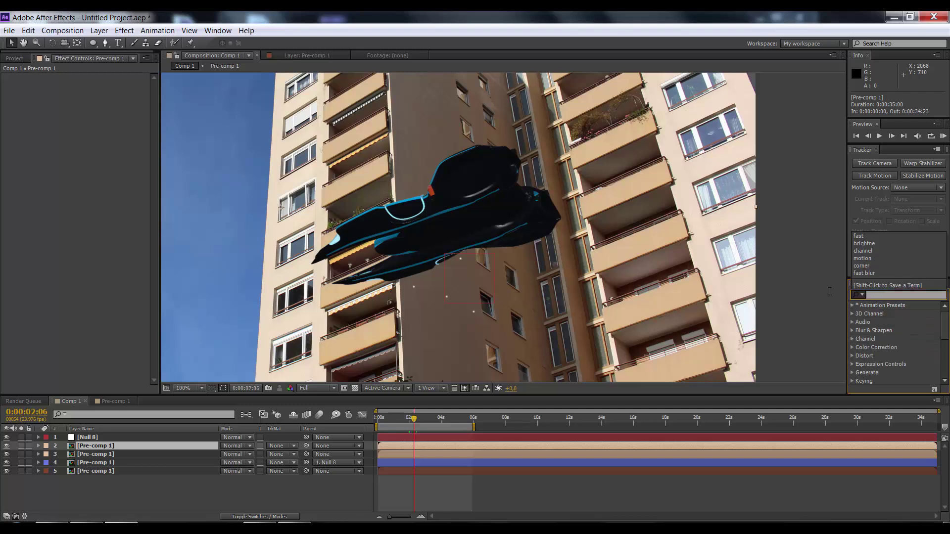
click(886, 294)
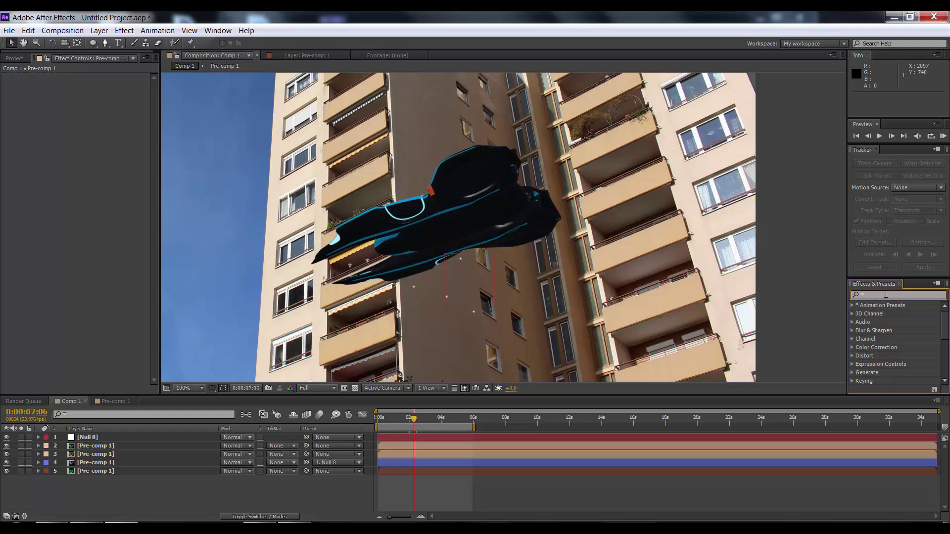
text(channel)
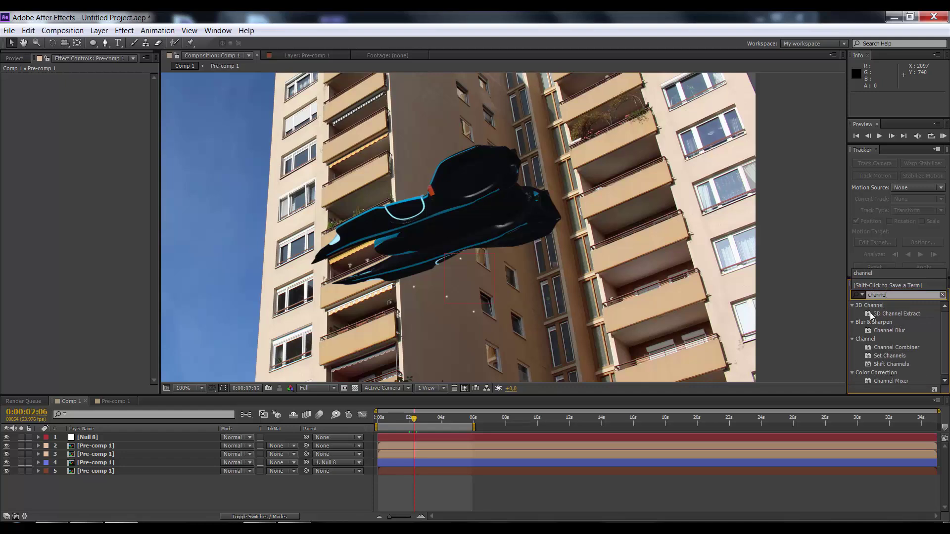
text( mixe)
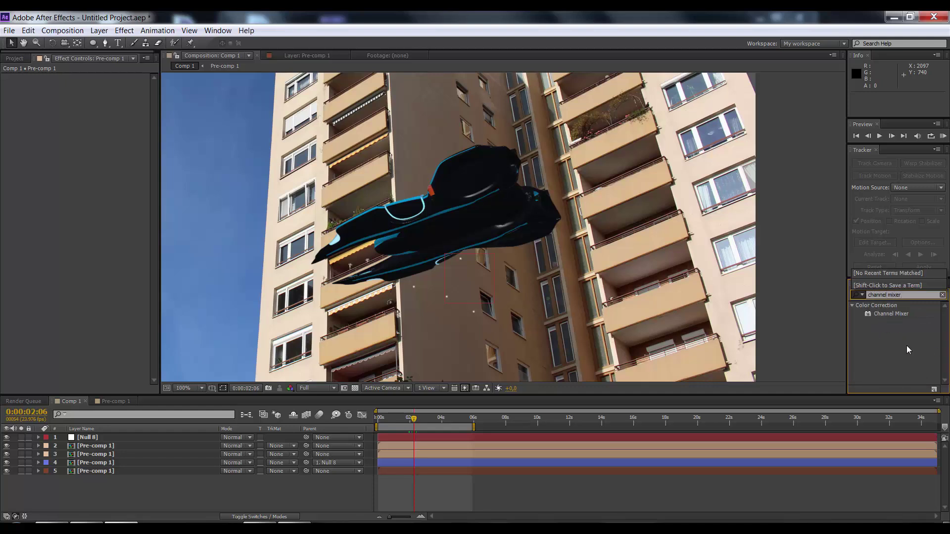
text(r)
drag(898, 313, 432, 446)
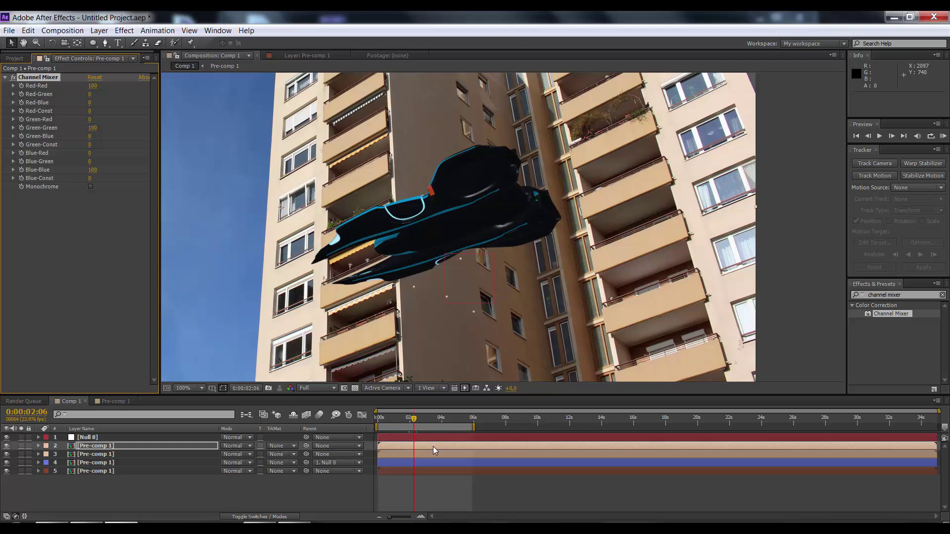
click(90, 187)
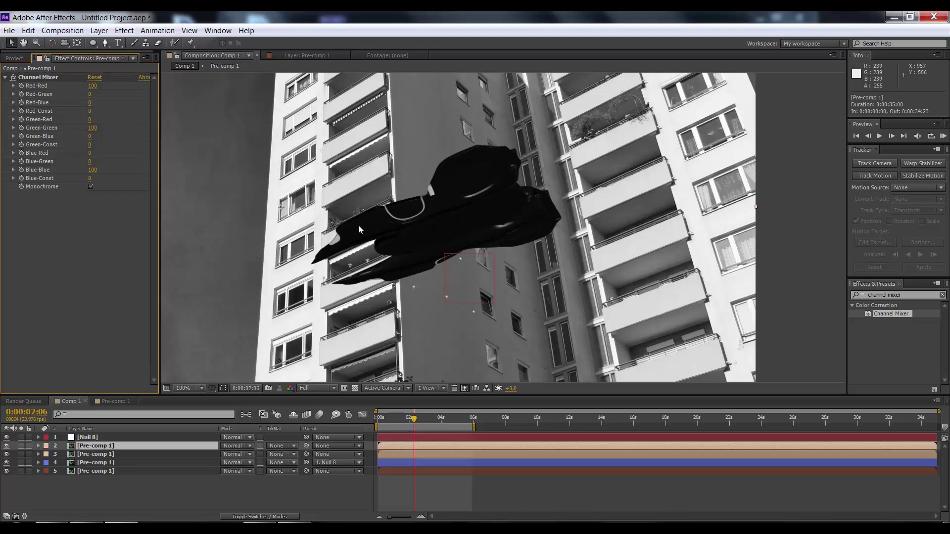
- Search 'brightnes' and apply Brightness & Contrast to layer 2 below its Channel Mixer
click(913, 295)
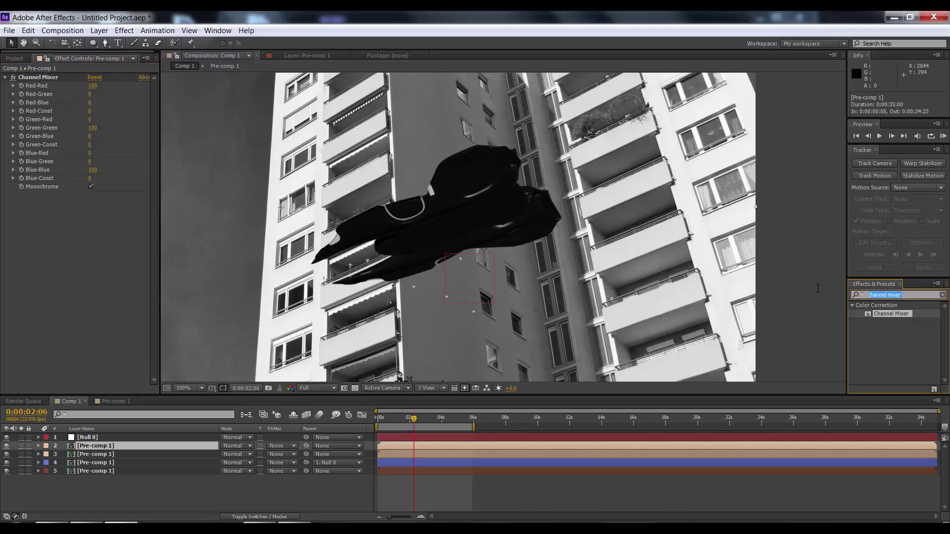
key(BackSpace)
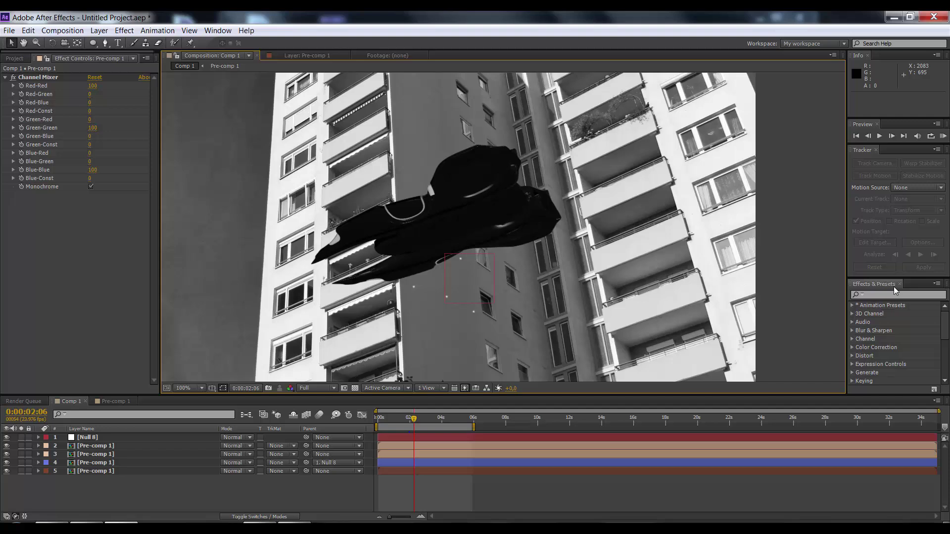
click(898, 295)
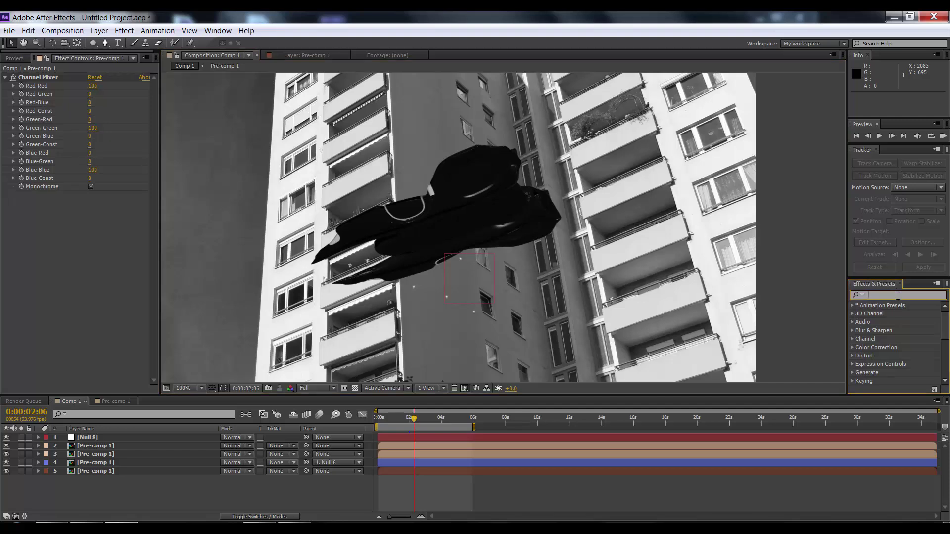
text(brigh)
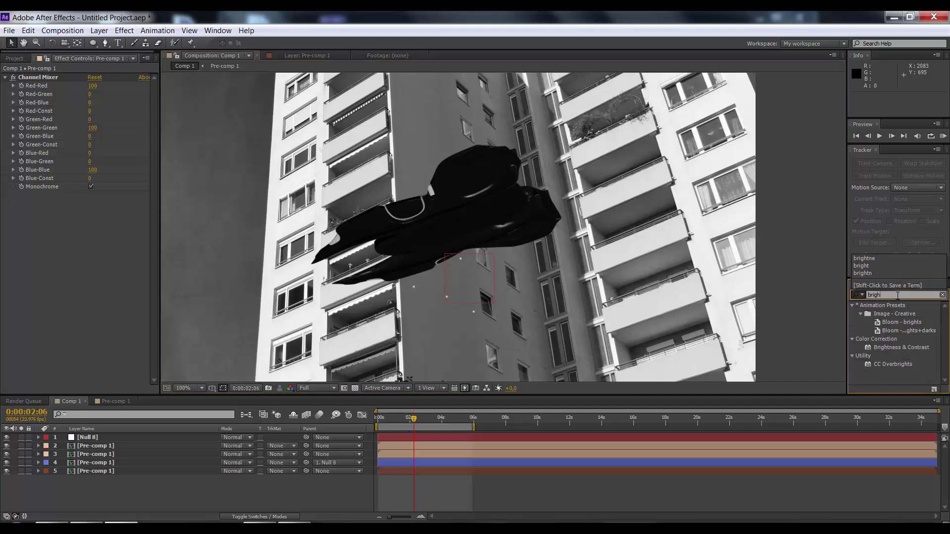
text(tness)
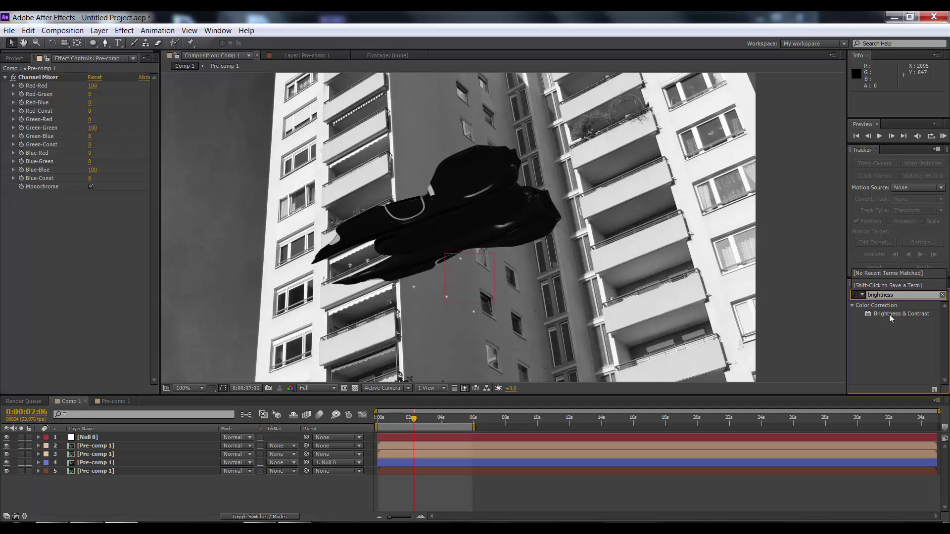
drag(894, 314, 459, 442)
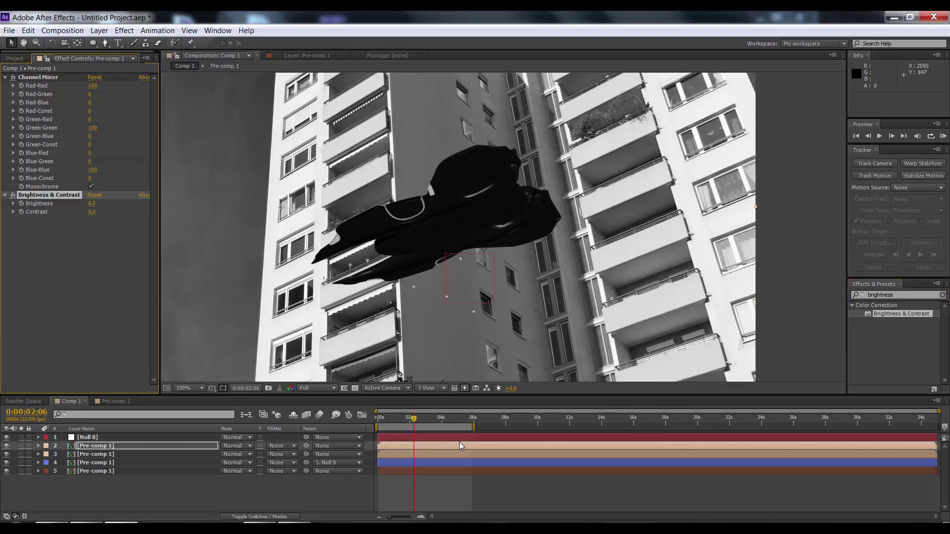
click(71, 237)
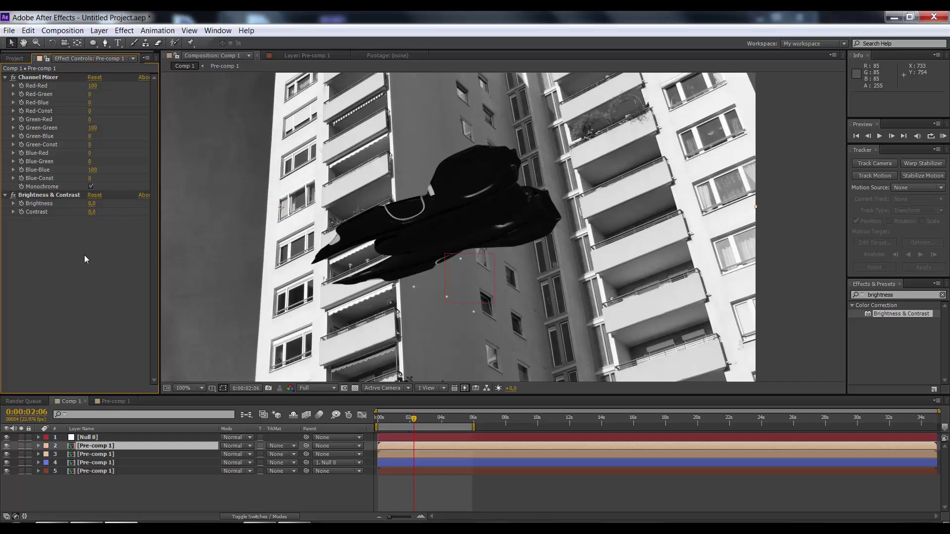
scroll(408, 257, down, 2)
scroll(408, 257, up, 2)
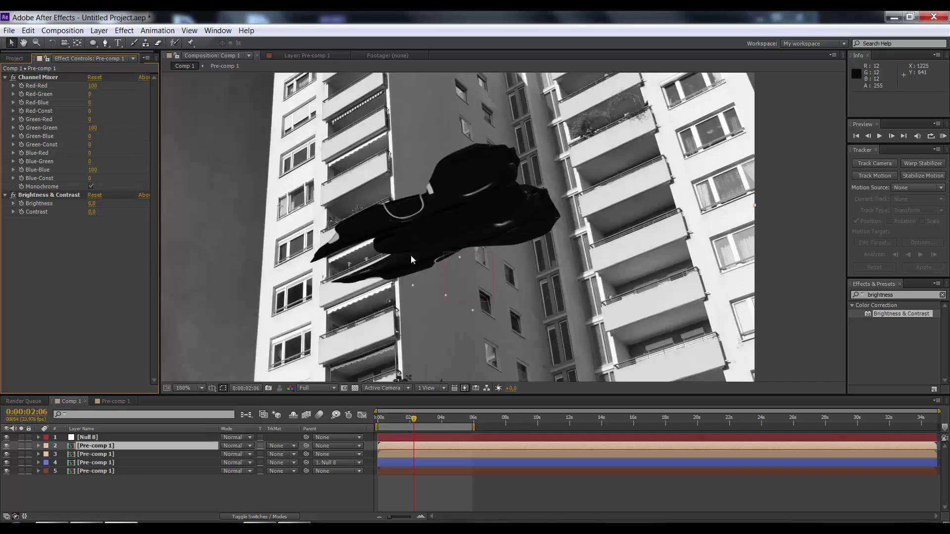
scroll(411, 254, up, 3)
scroll(410, 259, down, 3)
- Set the Channel Mixer's Blue-Blue and Green-Green values to 0
scroll(199, 218, up, 2)
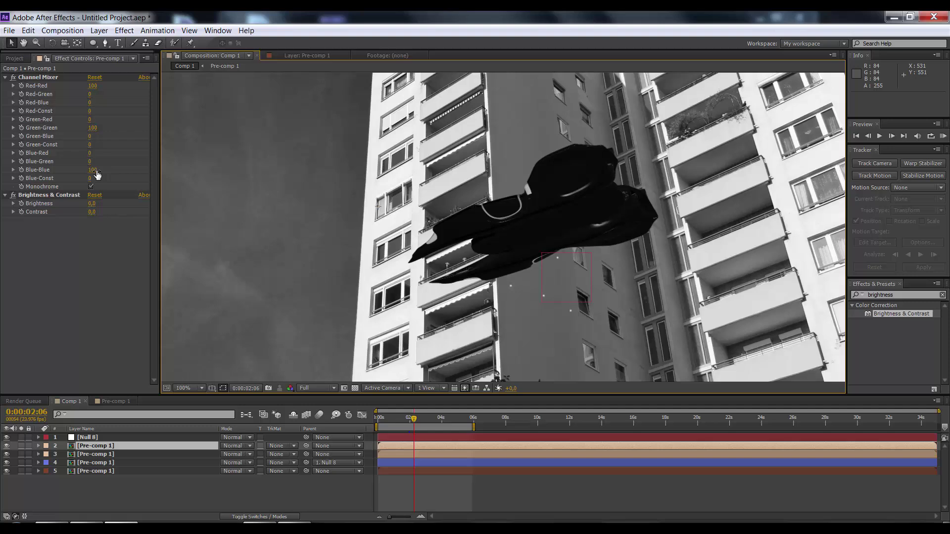
click(101, 259)
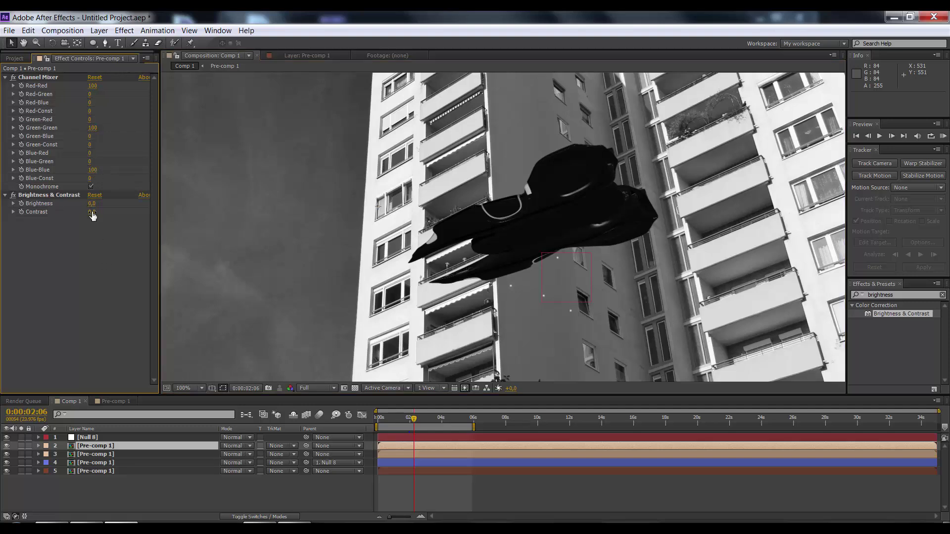
drag(93, 214, 98, 254)
click(97, 254)
click(94, 170)
text(0)
click(94, 130)
text(0)
click(126, 255)
- Raise Contrast to 100, Brightness to 39 and Red-Red to 103
drag(95, 220, 145, 219)
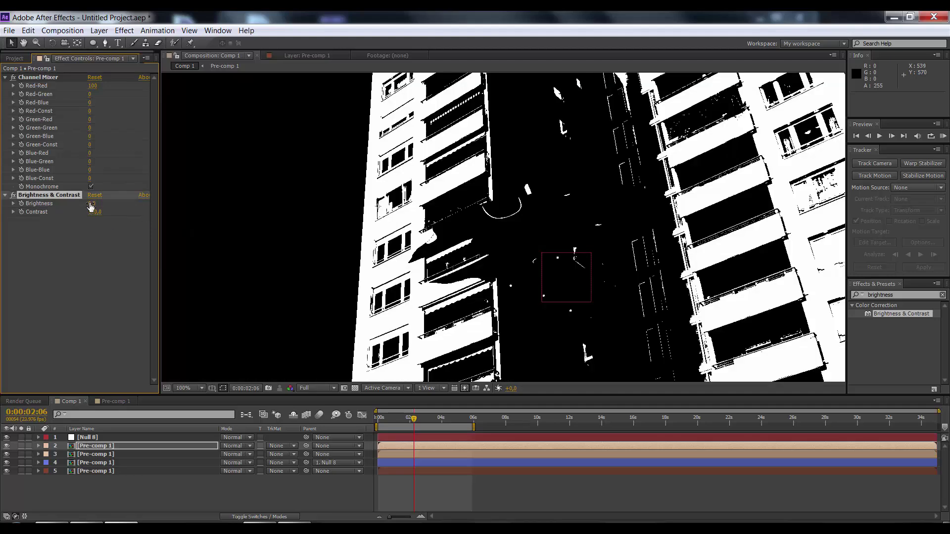
drag(91, 205, 92, 203)
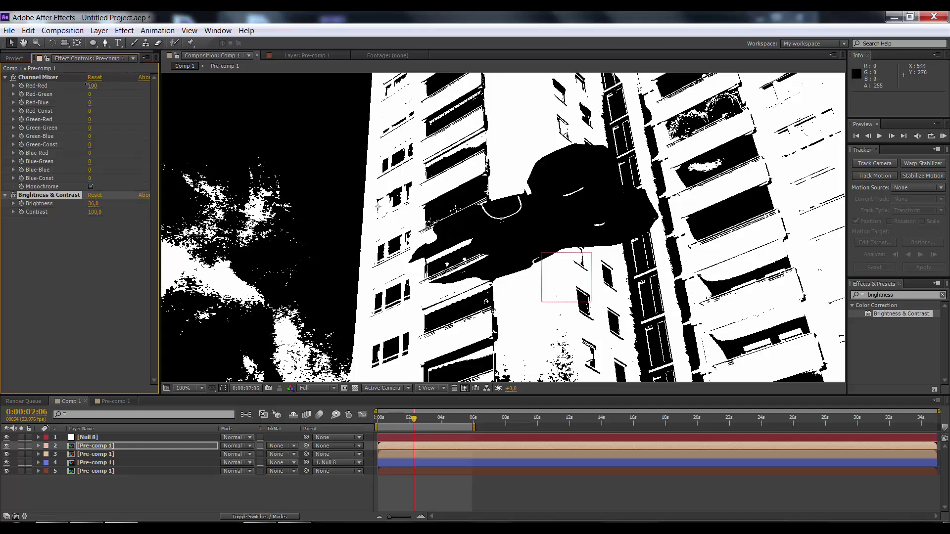
drag(92, 86, 94, 86)
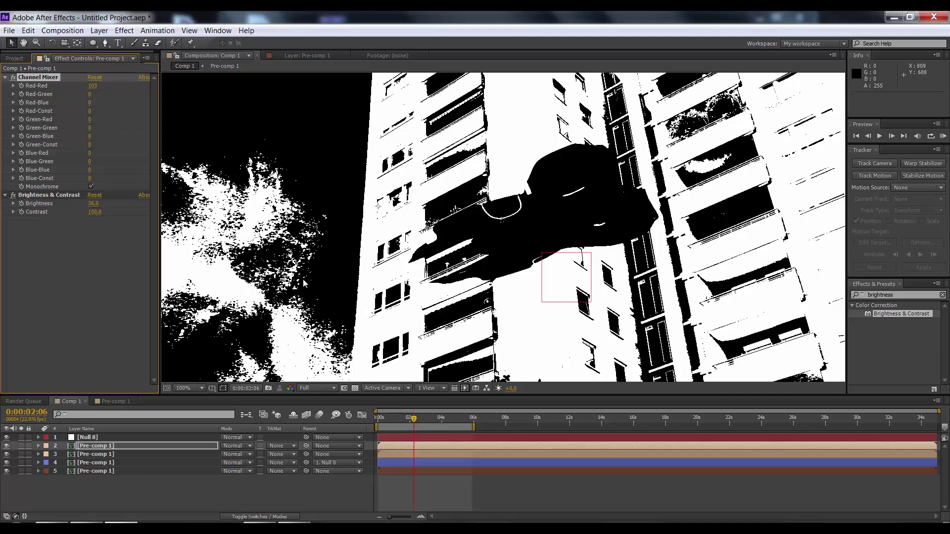
- Search 'fast blur' and apply Fast Blur to the matte layer 2
key(period)
key(period)
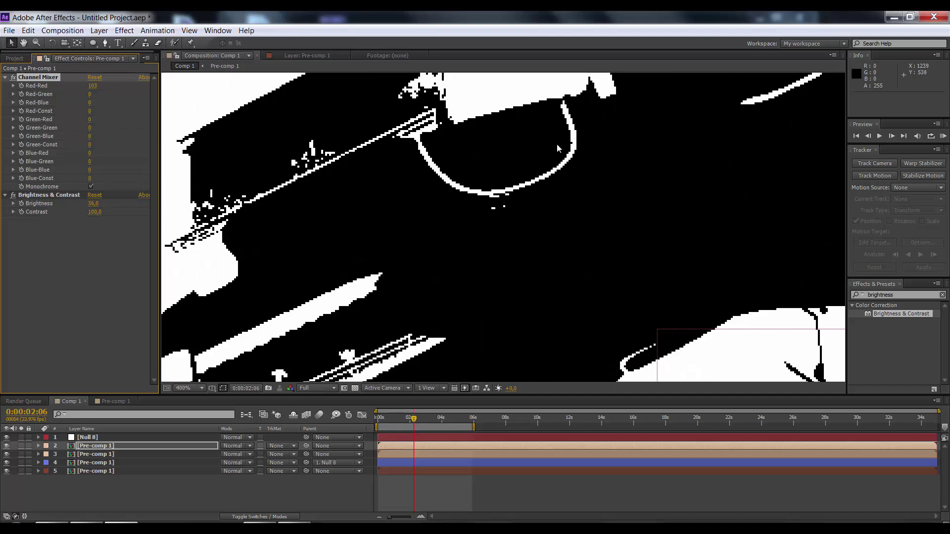
key(comma)
click(905, 293)
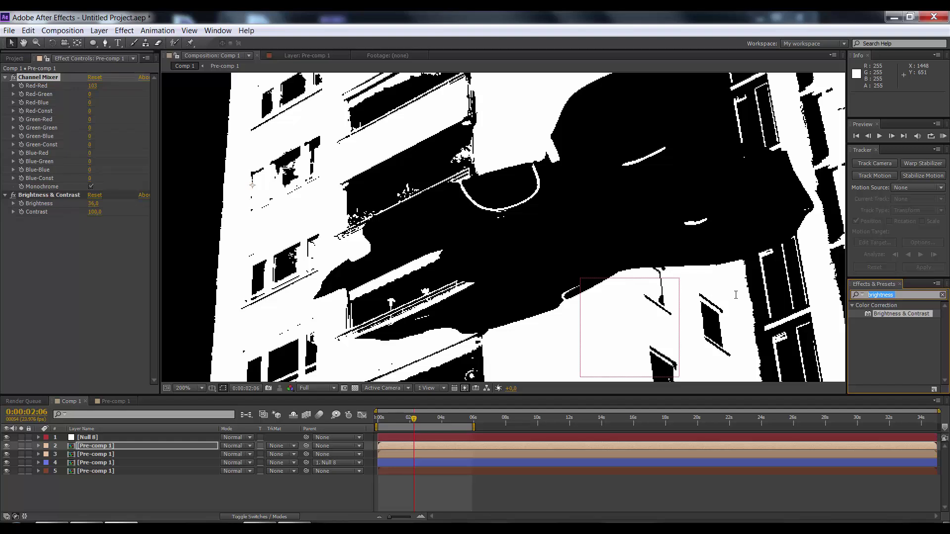
text(fast blur)
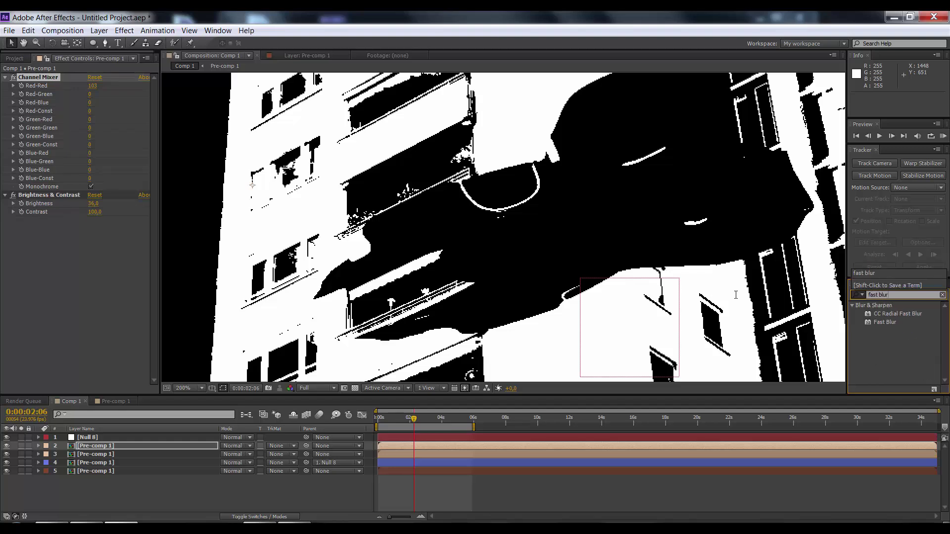
click(889, 324)
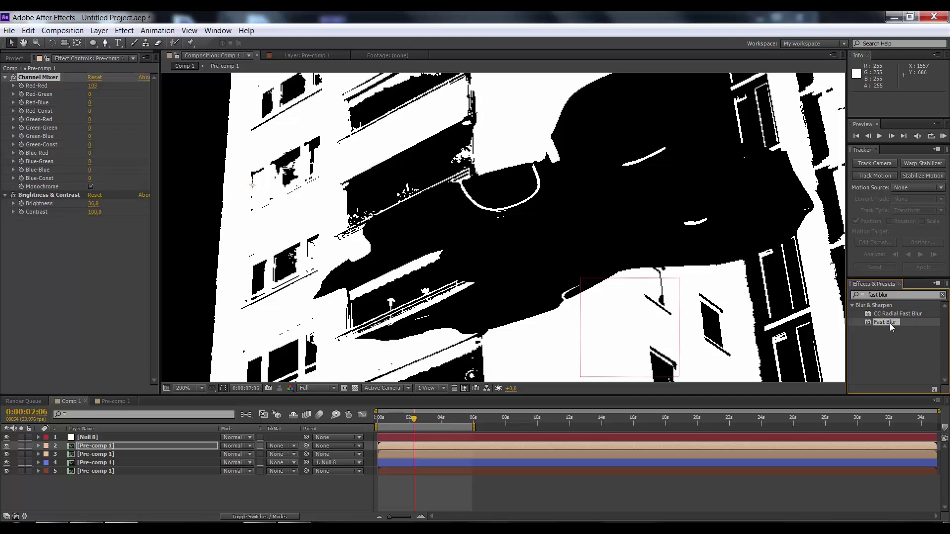
drag(890, 323, 415, 446)
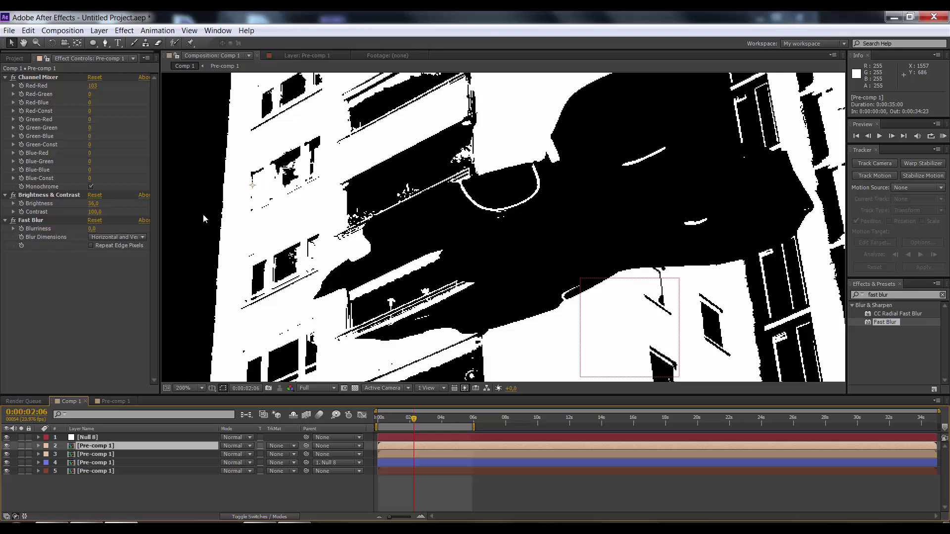
- Set Fast Blur Blurriness to 2 and enable Repeat Edge Pixels
click(87, 302)
click(92, 229)
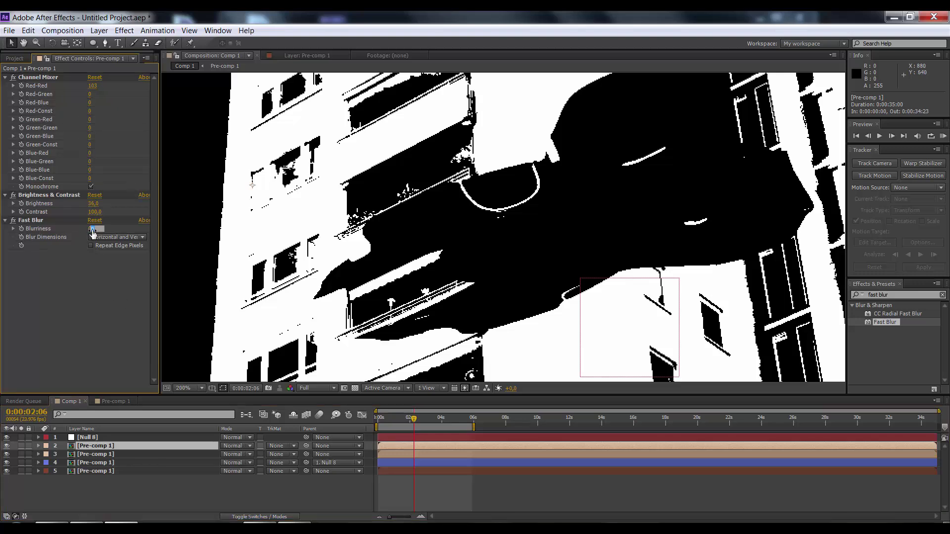
text(2)
key(Return)
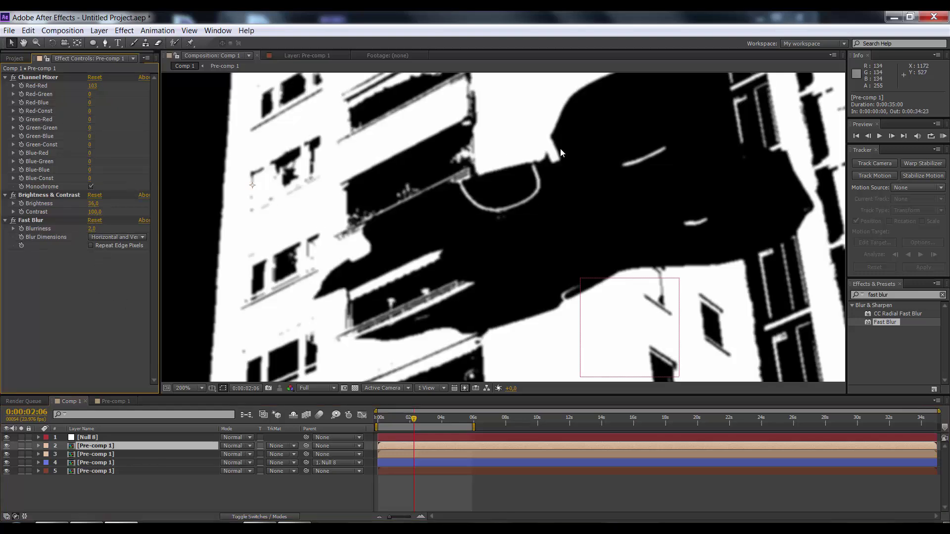
click(89, 245)
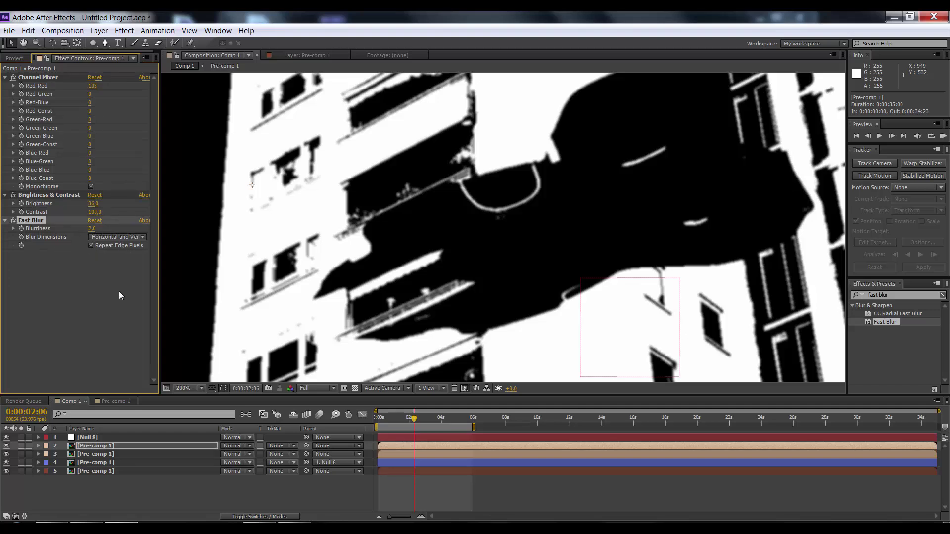
click(109, 301)
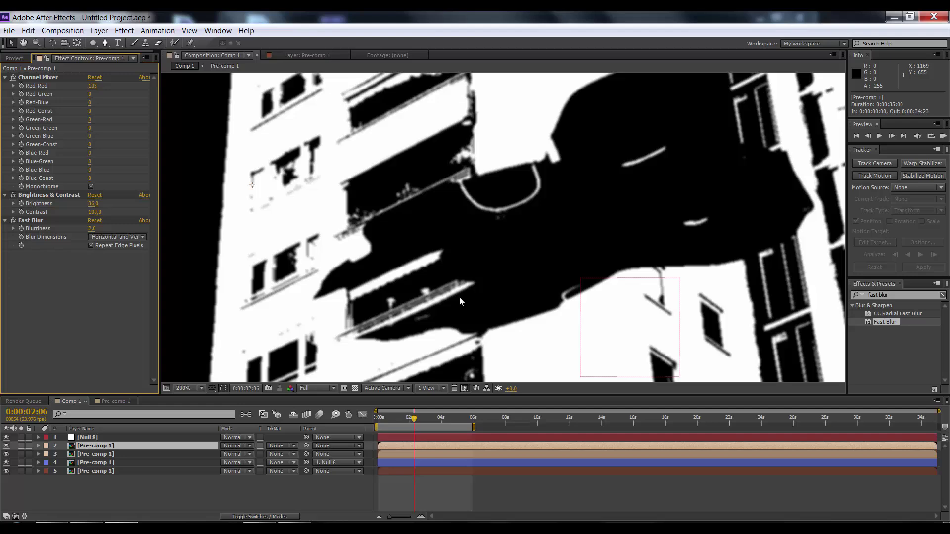
key(comma)
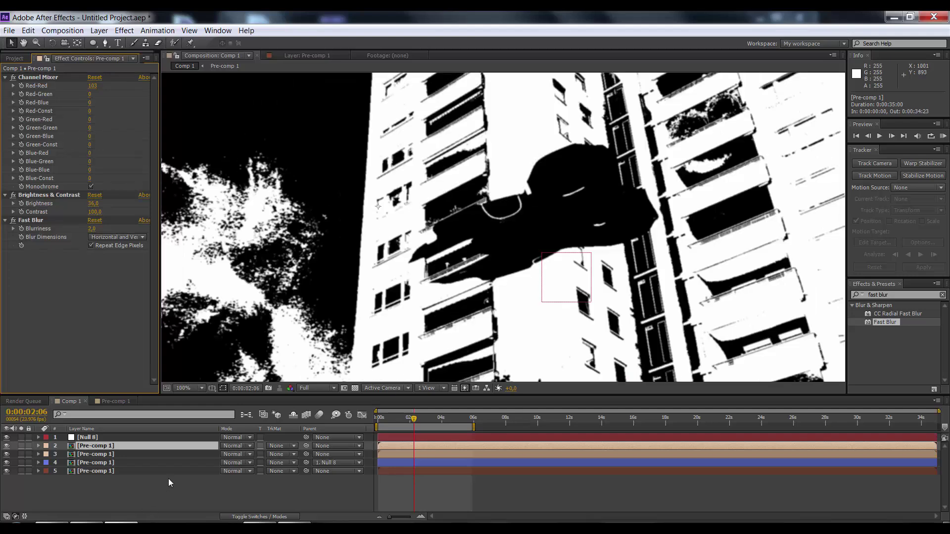
click(265, 517)
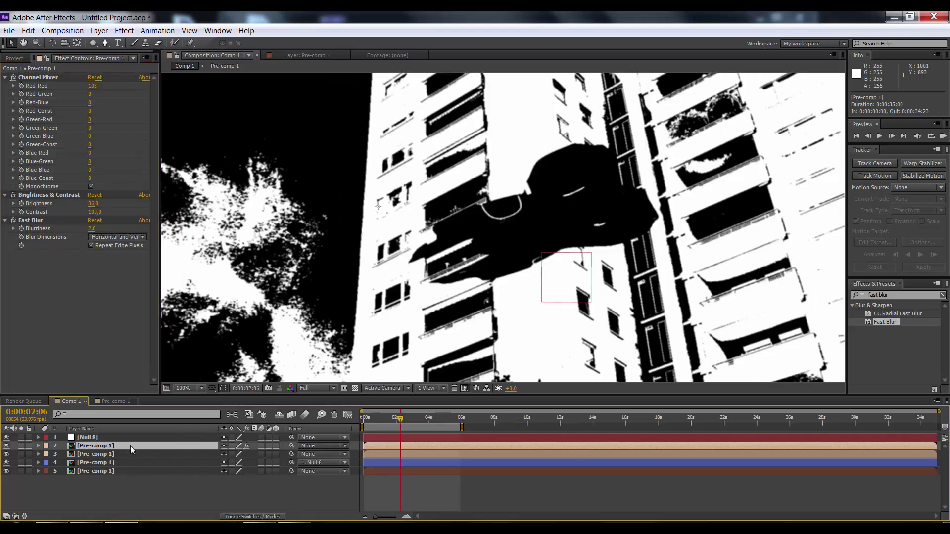
click(103, 455)
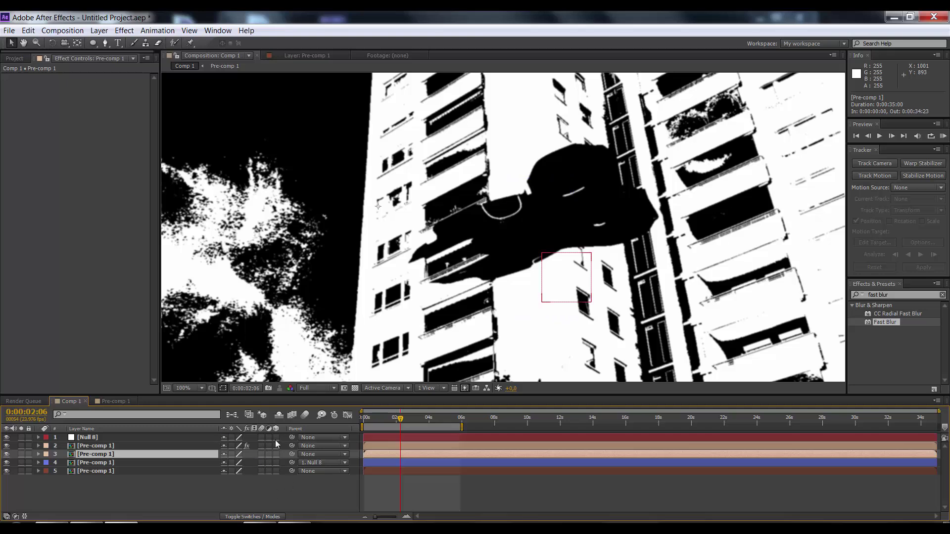
click(260, 517)
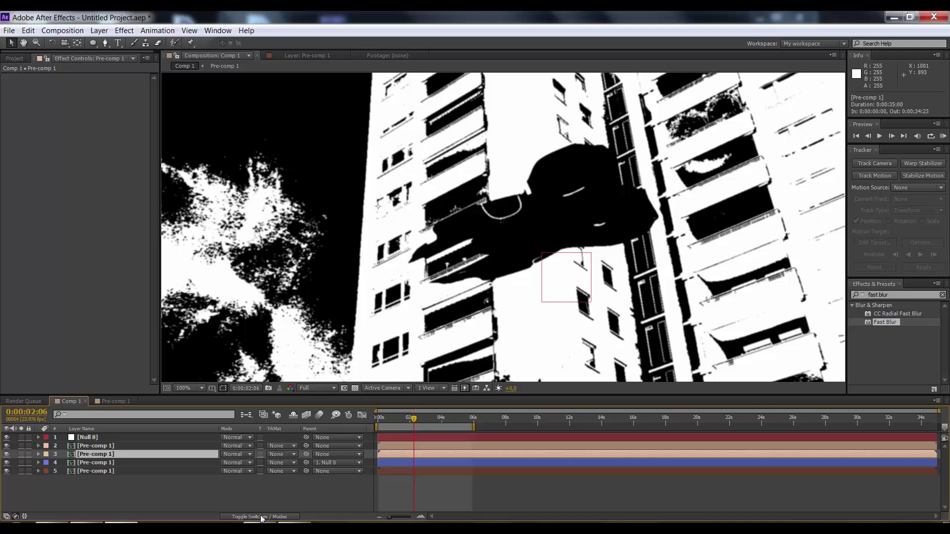
click(245, 451)
click(248, 458)
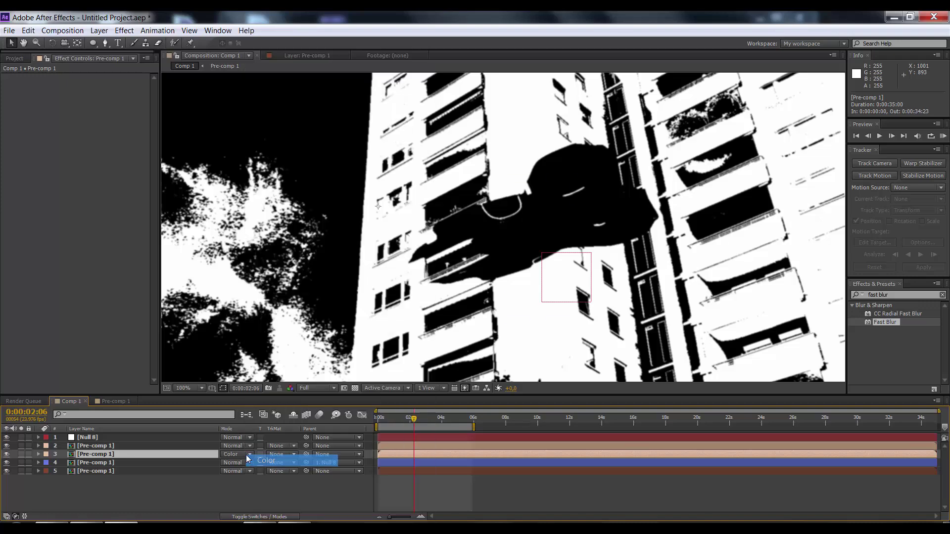
click(246, 455)
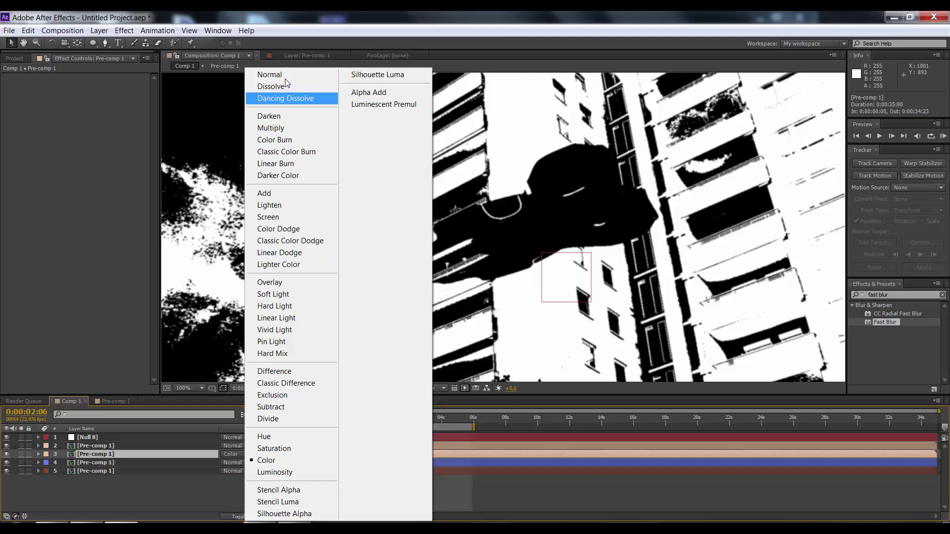
click(279, 75)
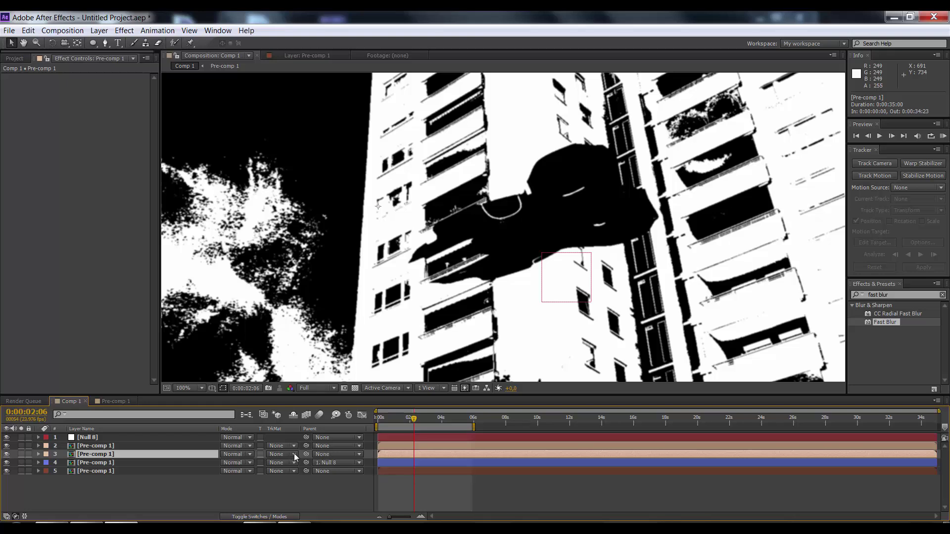
- Set layer 3's TrkMat to Luma Inverted Matte "[Pre-comp 1]" and return to 0:00:00:22
click(293, 455)
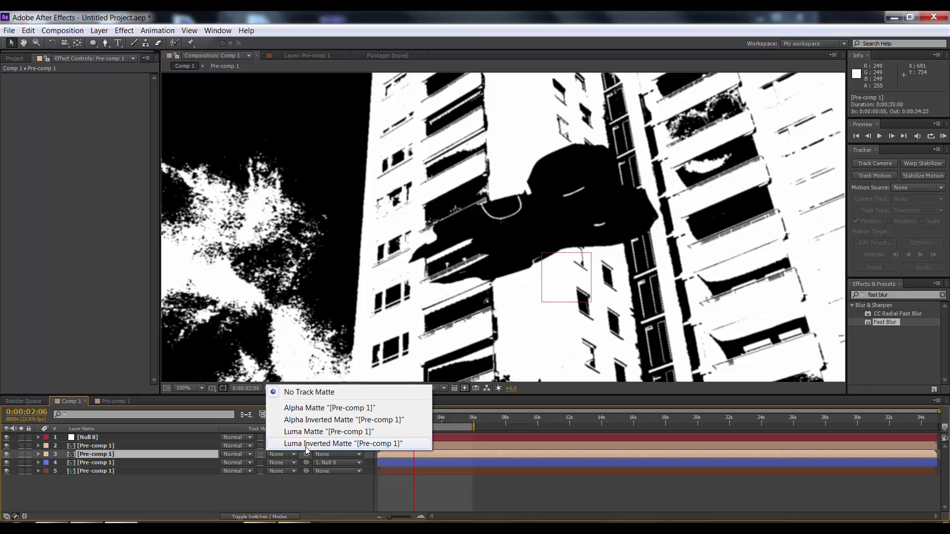
click(341, 444)
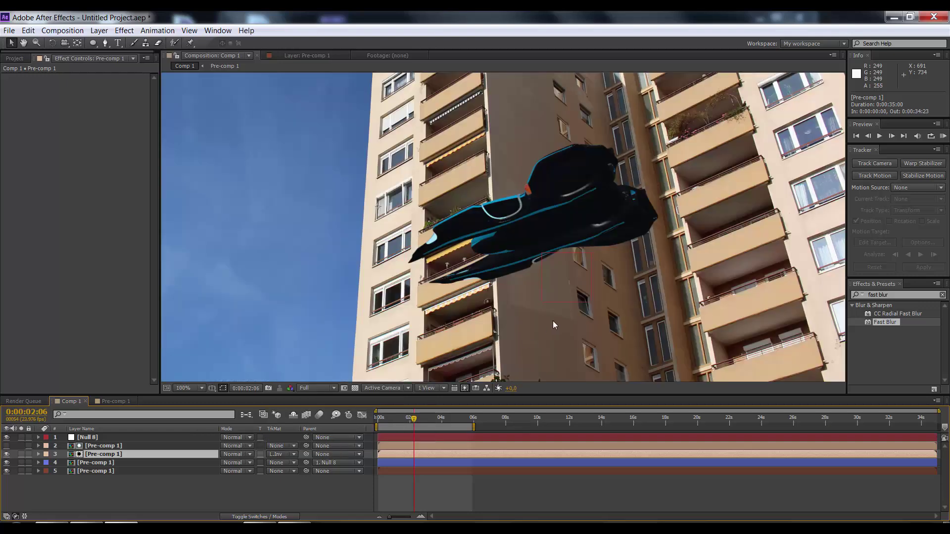
drag(550, 306, 479, 307)
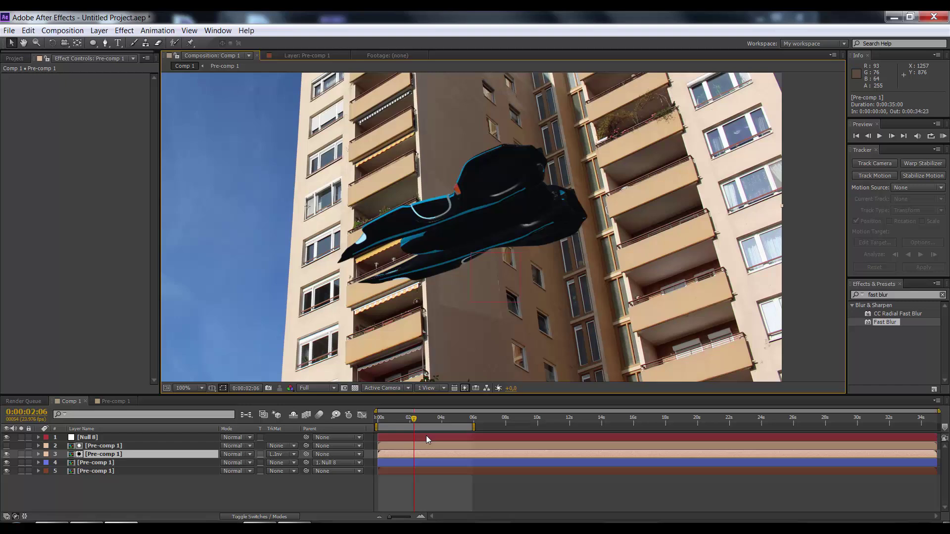
drag(405, 421, 393, 417)
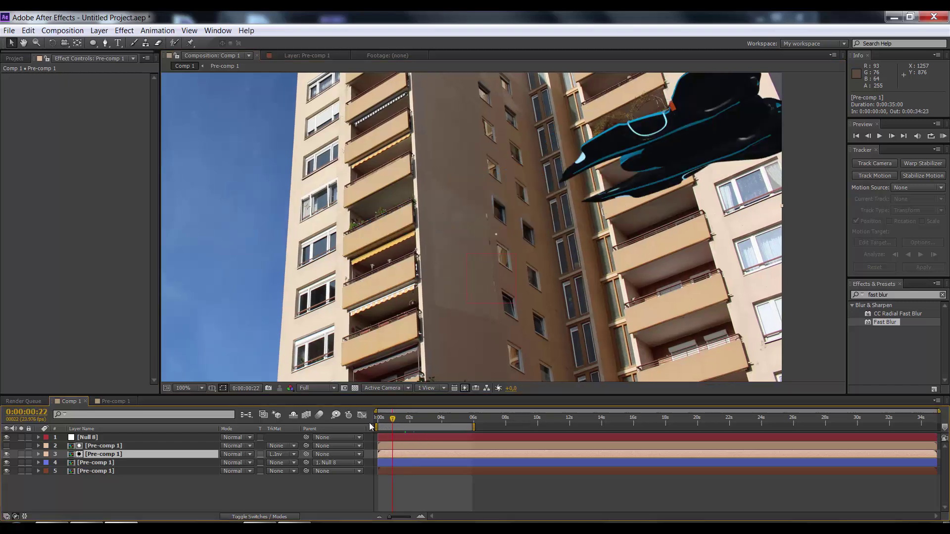
- Check several flight frames up to 0:00:02:10, then turn on layer 2's eye to show the matte
click(109, 464)
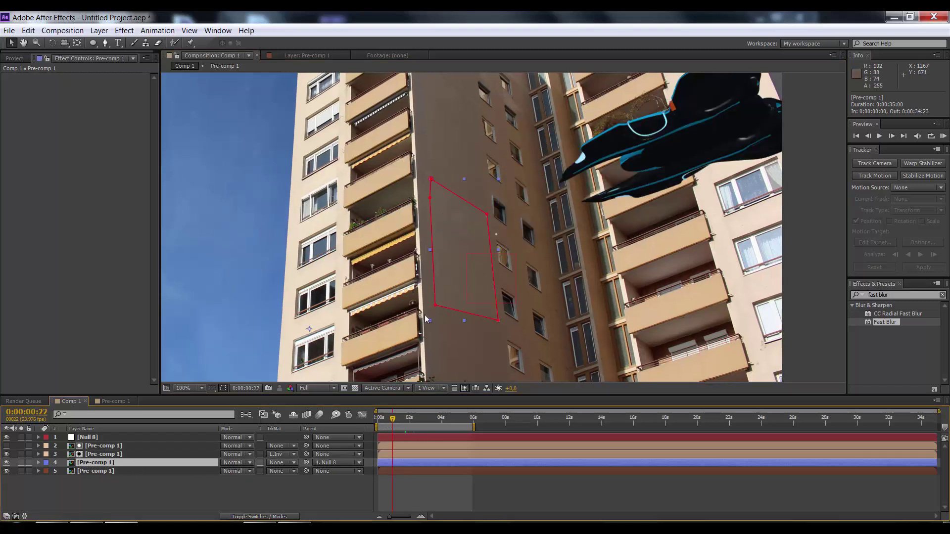
click(402, 418)
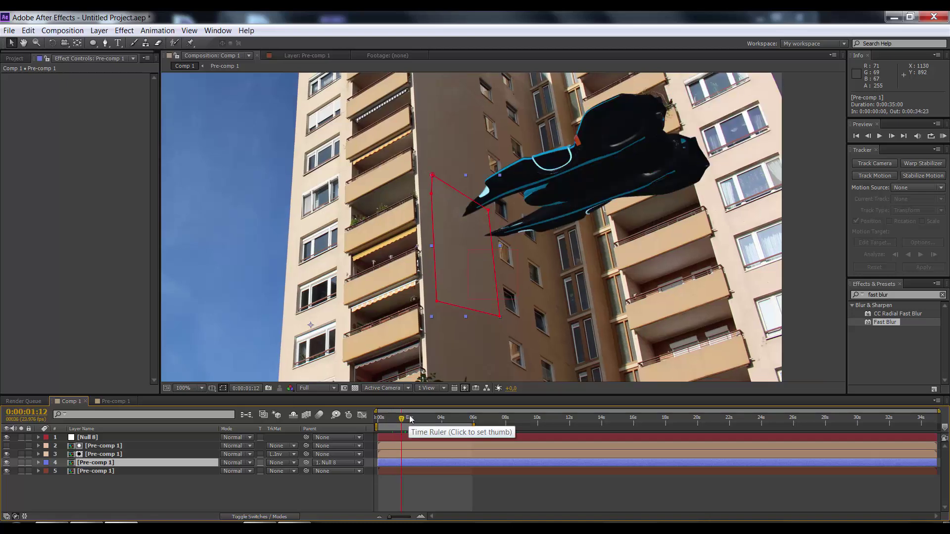
click(429, 418)
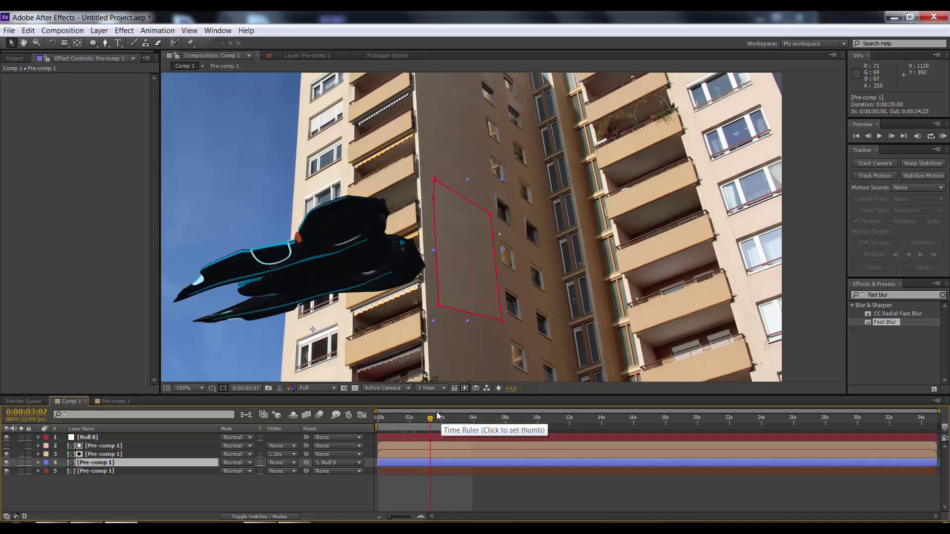
click(408, 418)
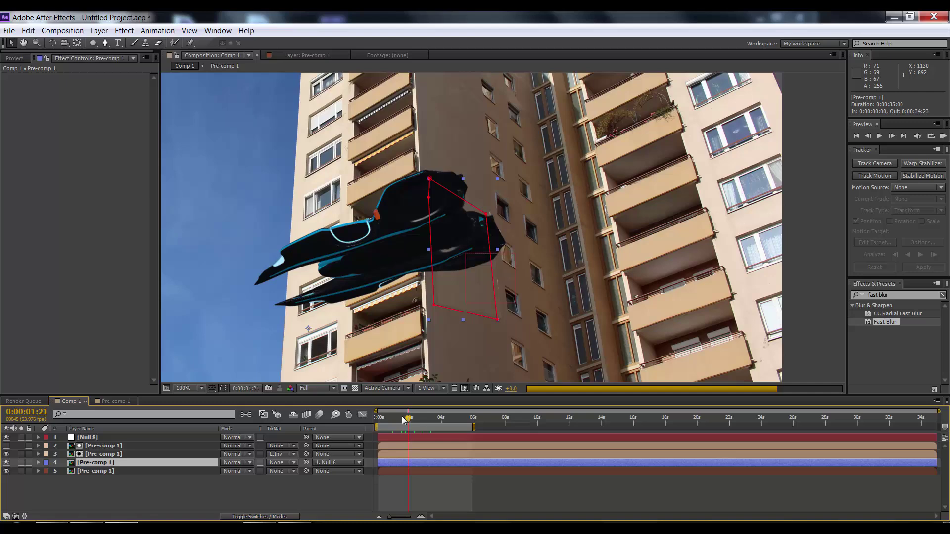
click(417, 419)
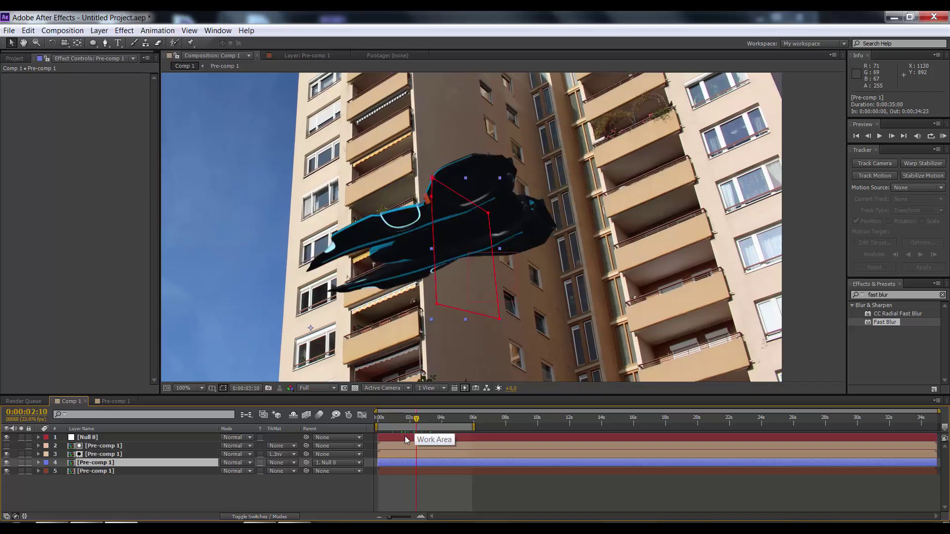
click(7, 445)
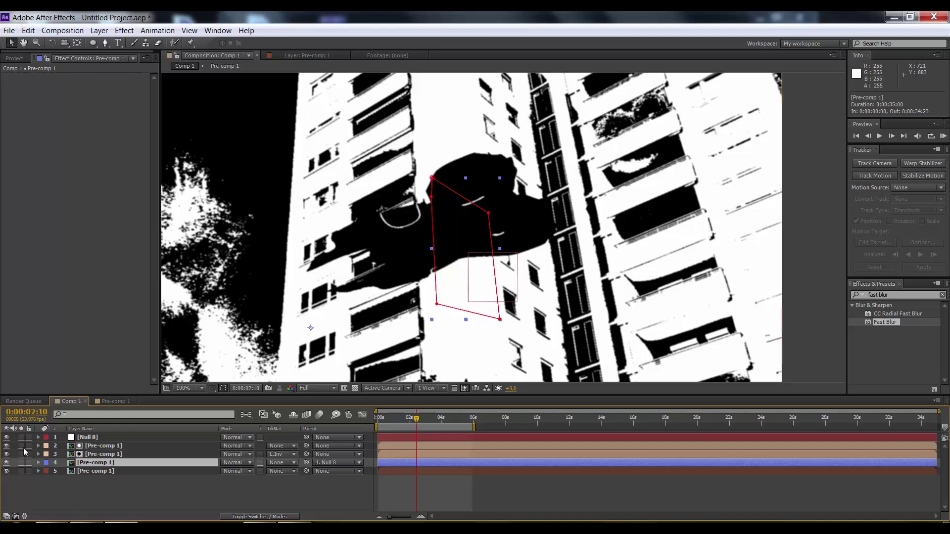
- Hide the black-and-white matte on layer 2, deselect the ship layer, and scrub through its pass behind the building
click(7, 446)
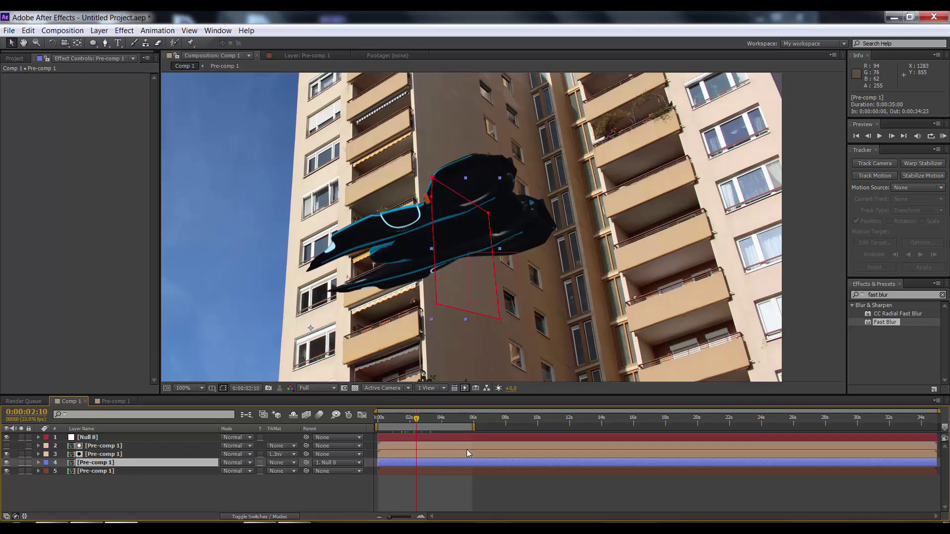
click(456, 484)
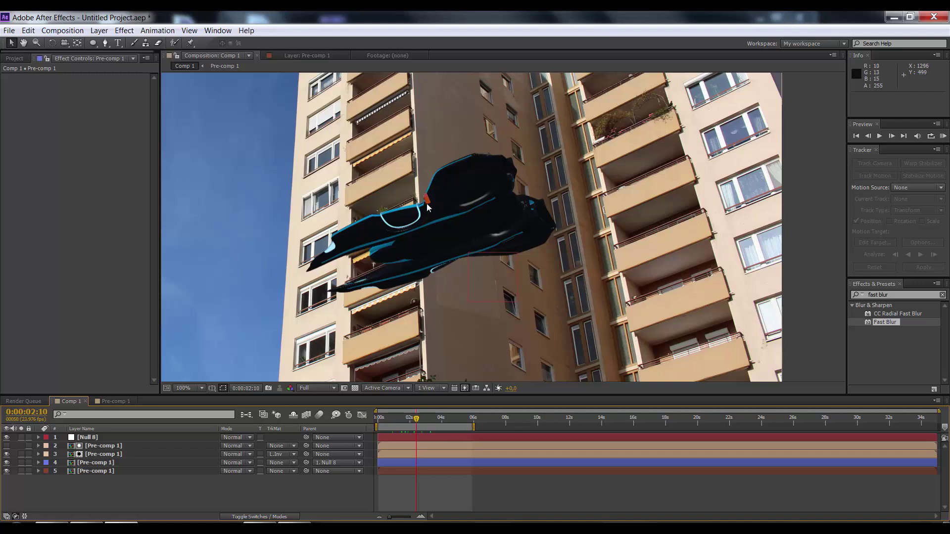
click(408, 419)
click(391, 420)
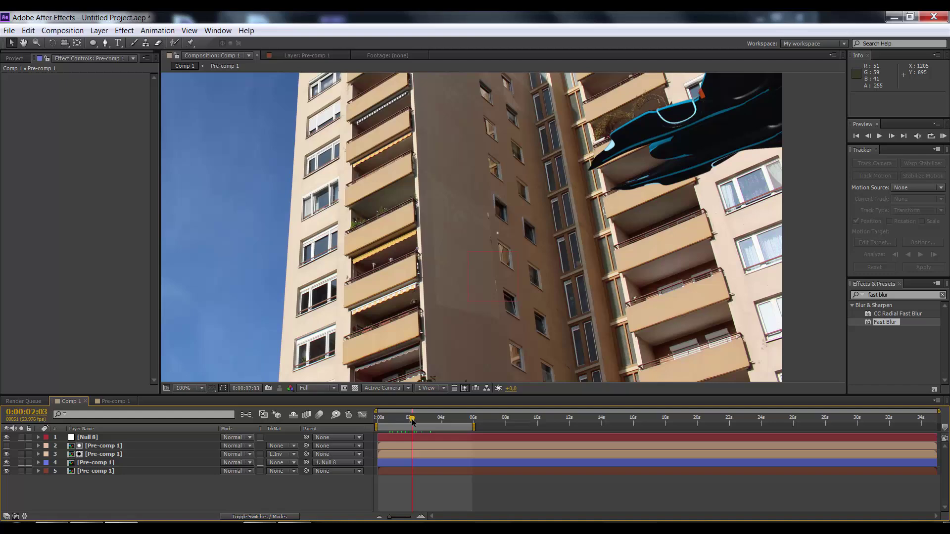
click(412, 419)
click(450, 417)
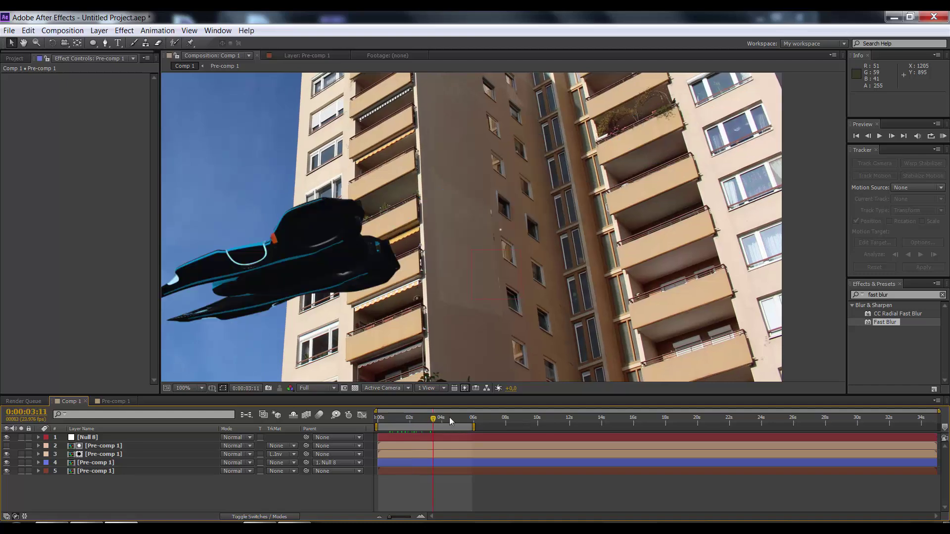
click(404, 419)
mouse_move(391, 421)
mouse_down()
mouse_move(379, 419)
mouse_move(441, 419)
mouse_move(400, 421)
mouse_up()
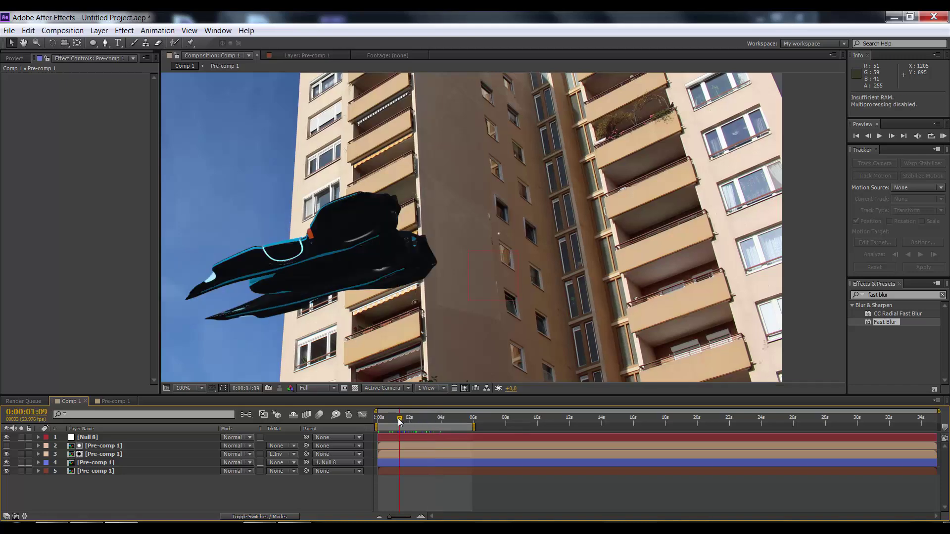
- Run a RAM preview, stop mid-flight, then play the composite with the spacebar
scroll(474, 350, down, 2)
key(KP_0)
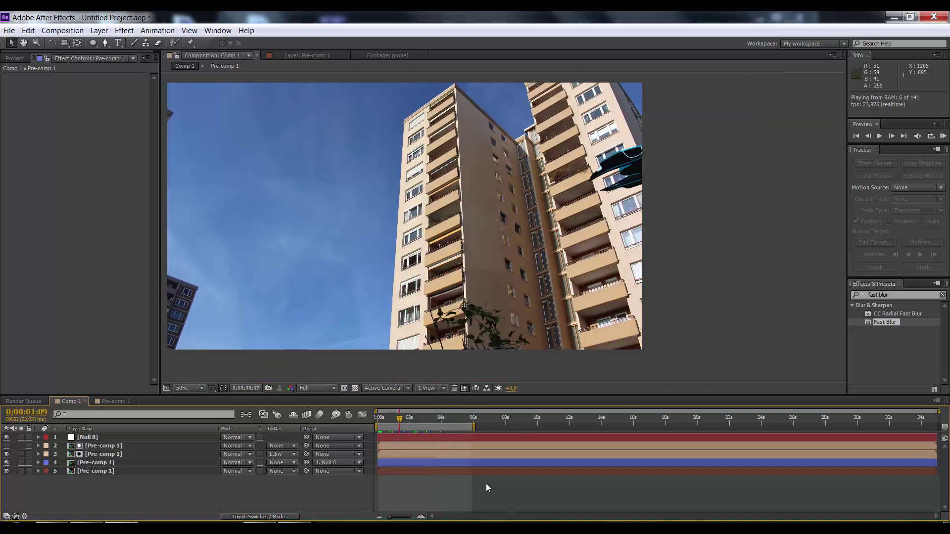
click(416, 419)
key(space)
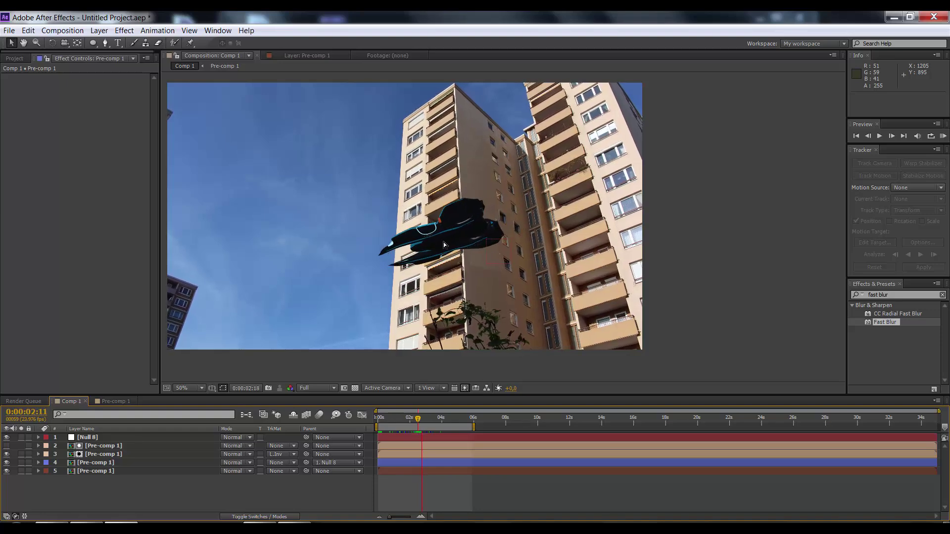
- Recentre the composition frame in the viewer and set the zoom to 50%
scroll(484, 225, up, 2)
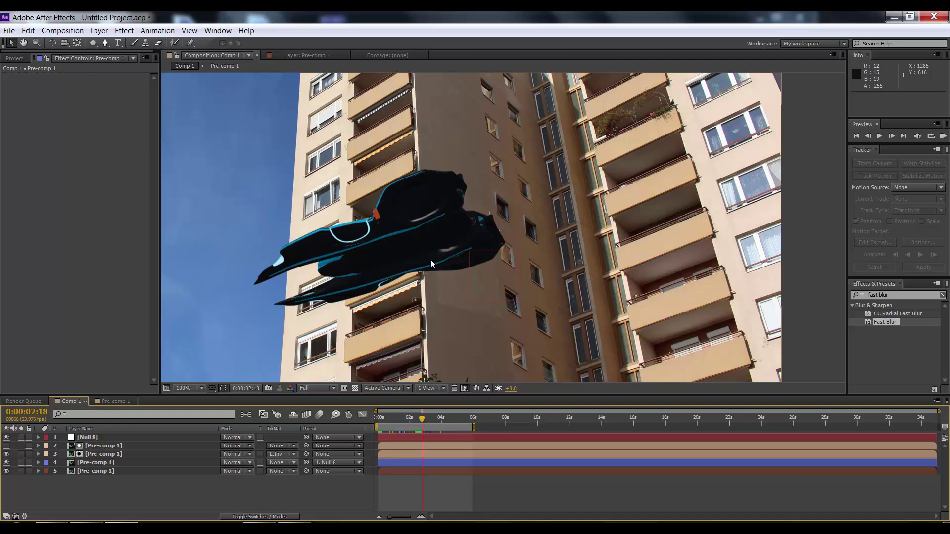
scroll(468, 236, down, 2)
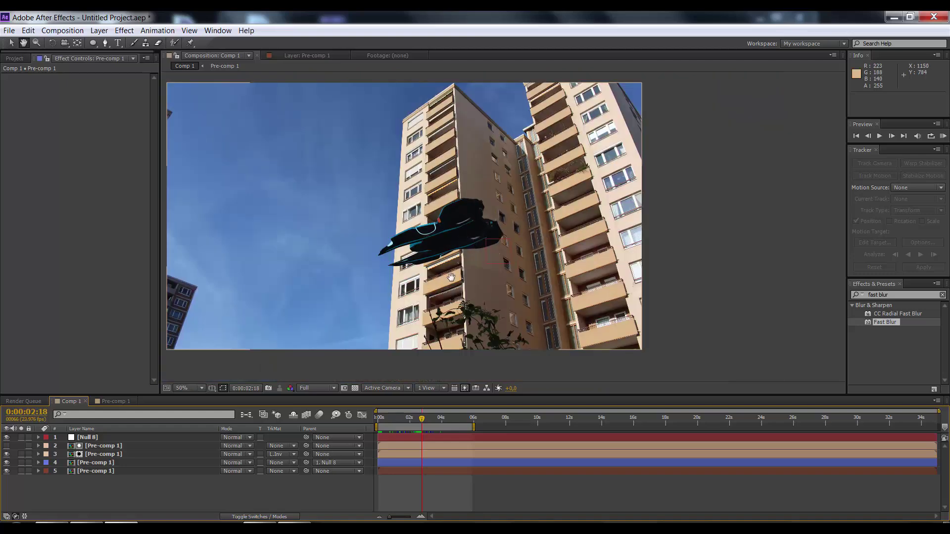
drag(473, 243, 495, 287)
scroll(501, 254, down, 2)
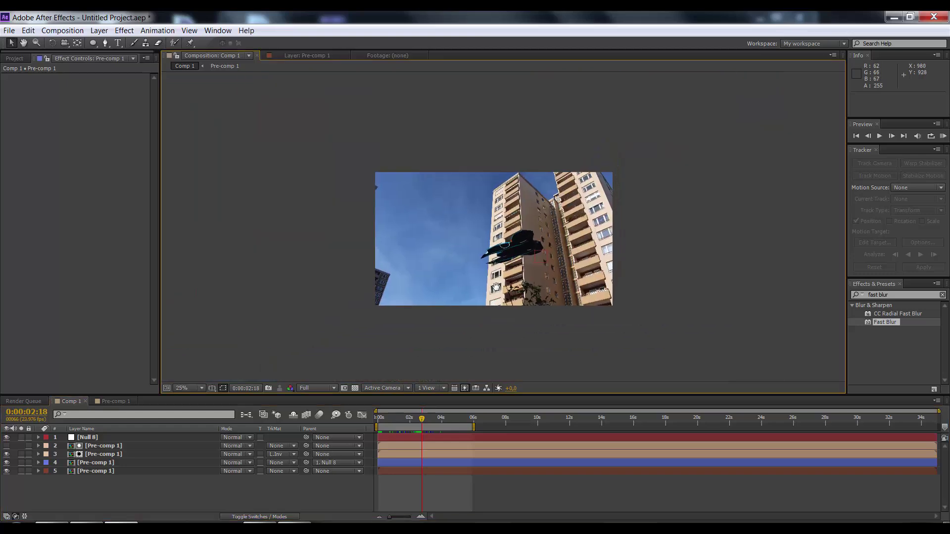
key(period)
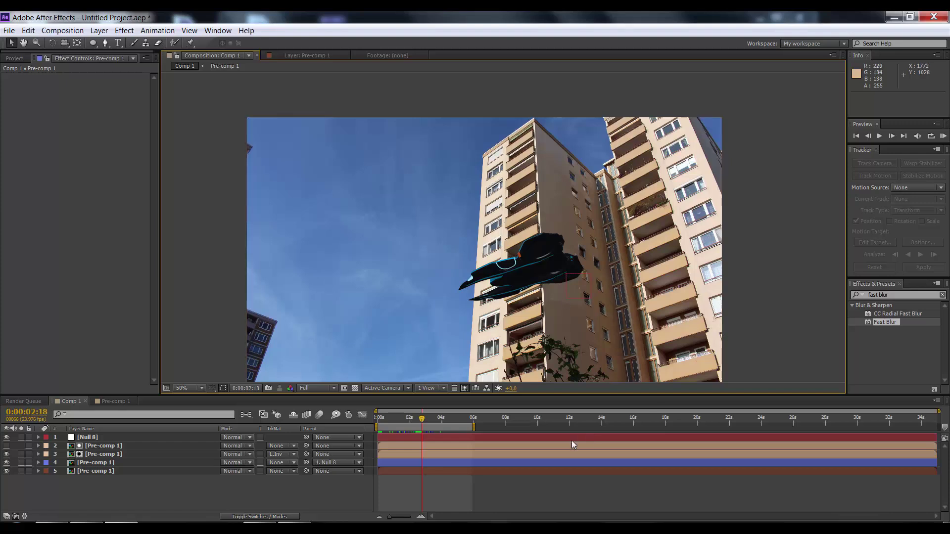
click(399, 418)
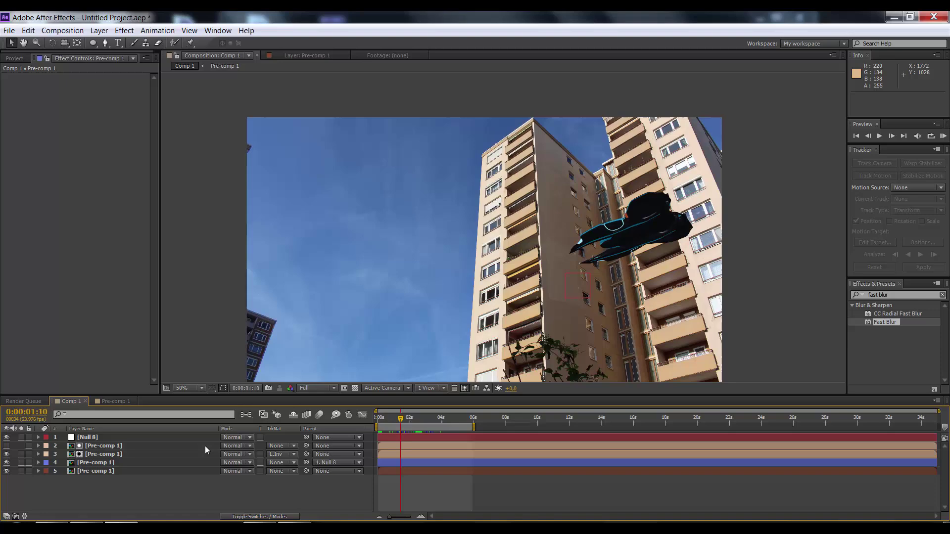
click(6, 446)
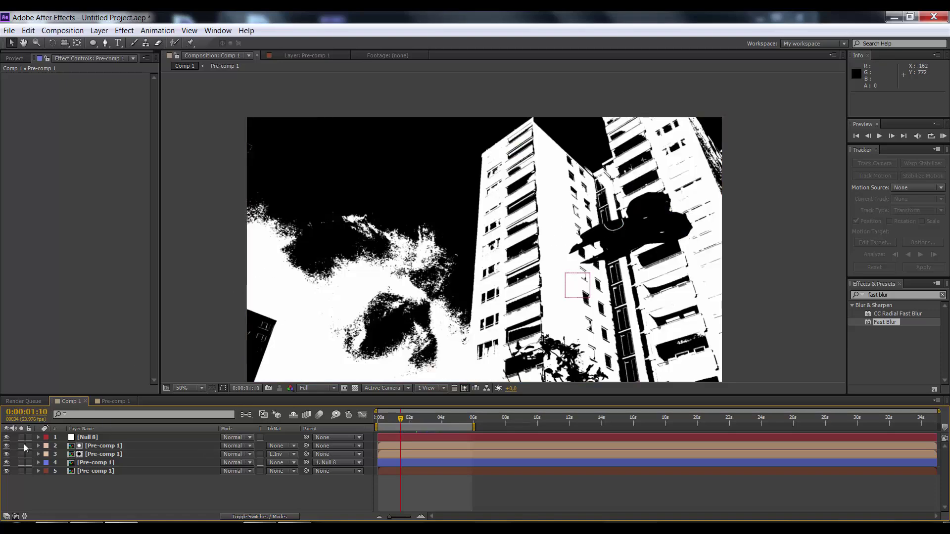
click(6, 445)
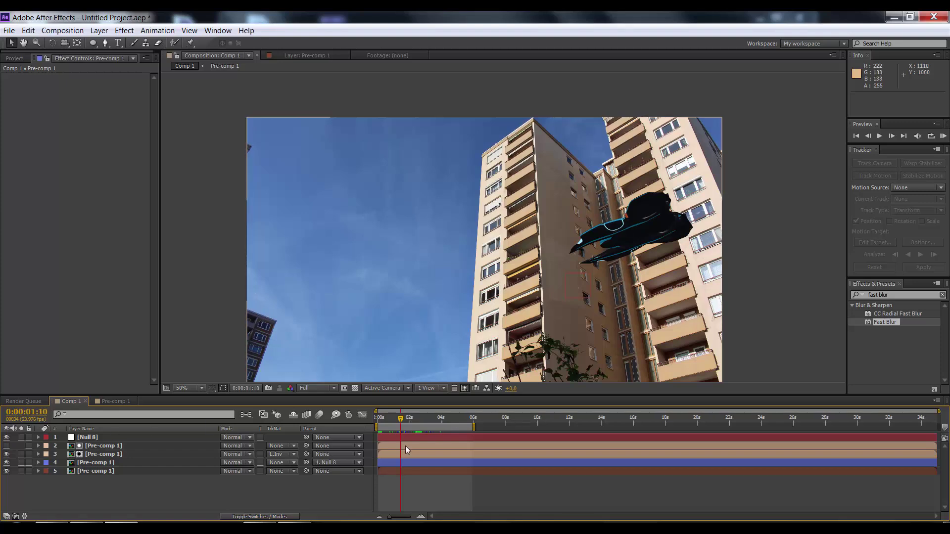
click(414, 421)
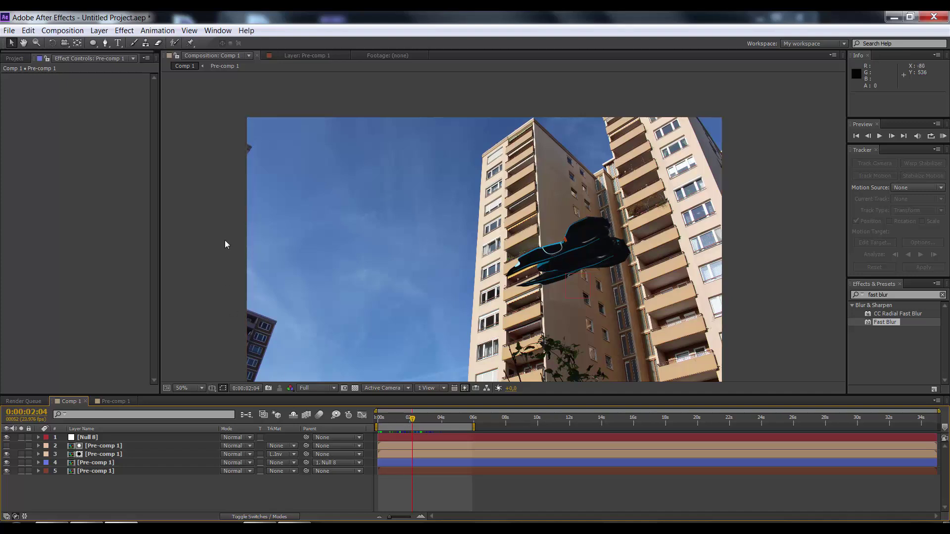
click(105, 42)
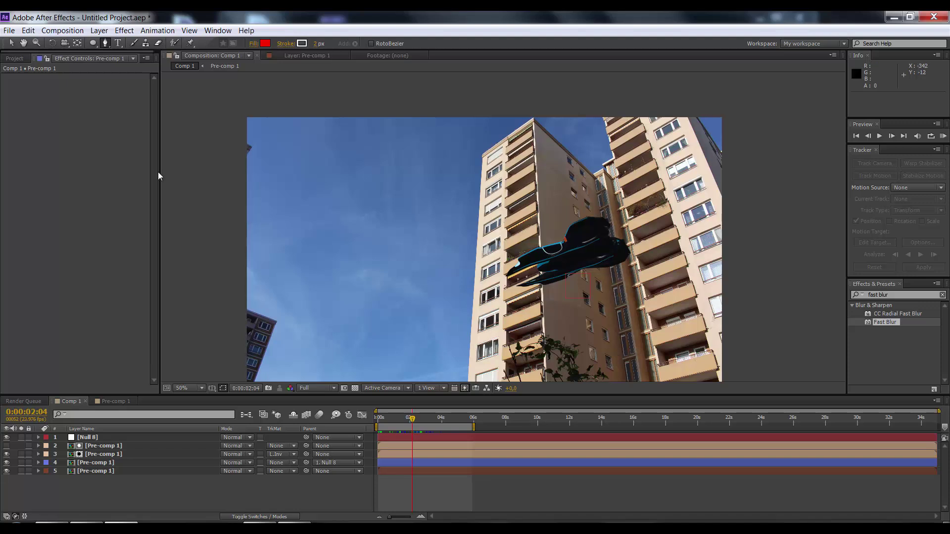
click(11, 43)
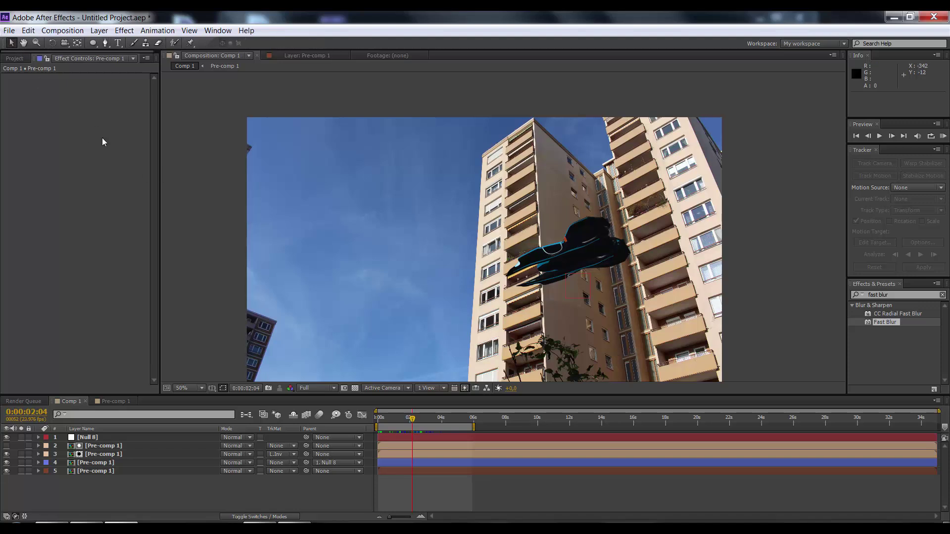
click(103, 439)
click(422, 464)
click(429, 479)
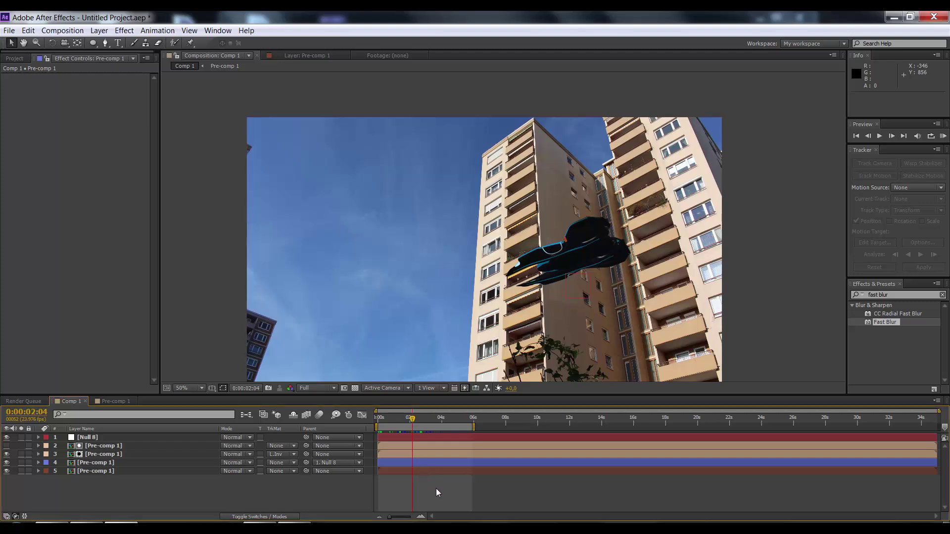
- Select the spaceship layer, preview, and park the playhead at 0:00:04:04 with the ship in open sky
click(413, 464)
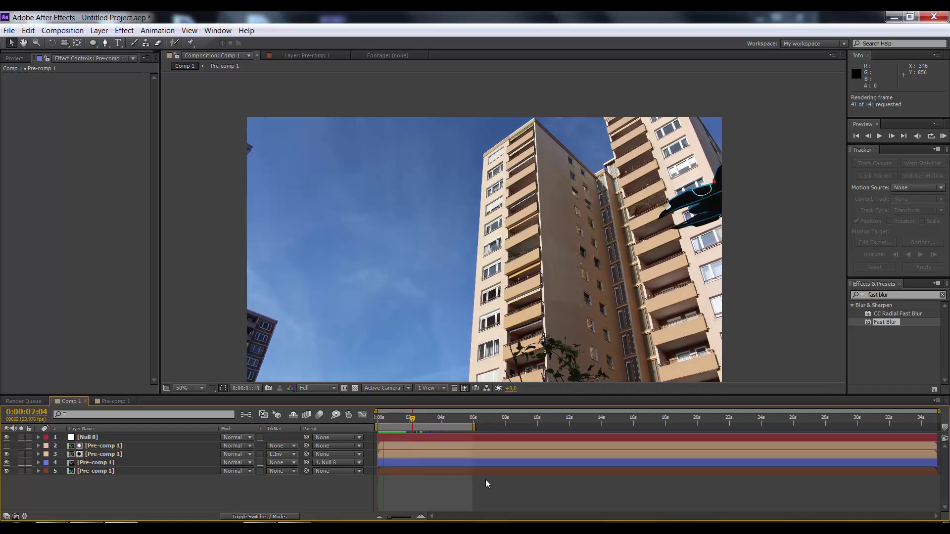
key(space)
click(432, 419)
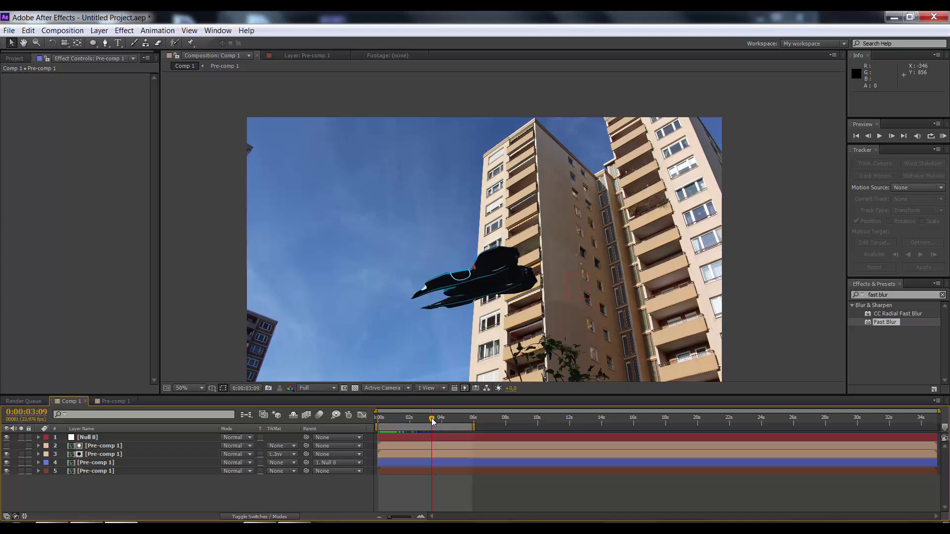
drag(432, 421, 444, 421)
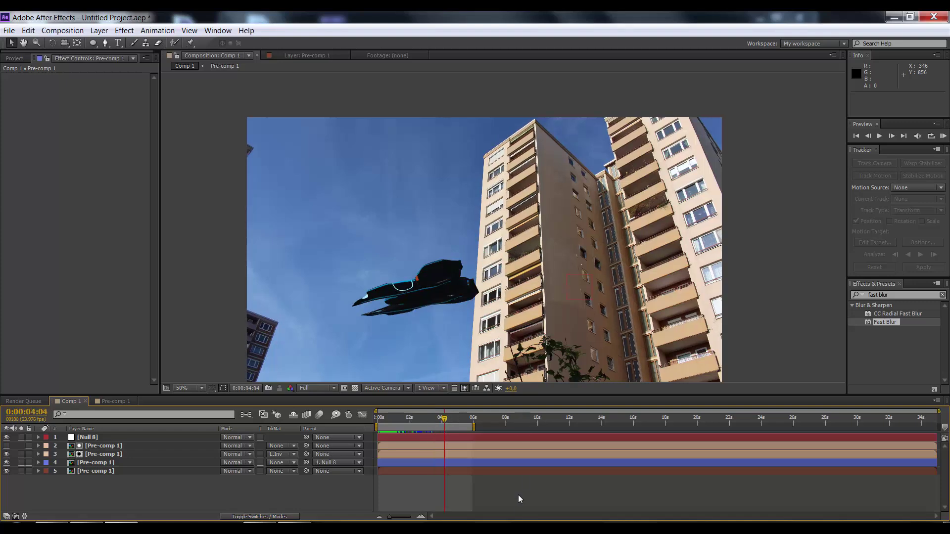